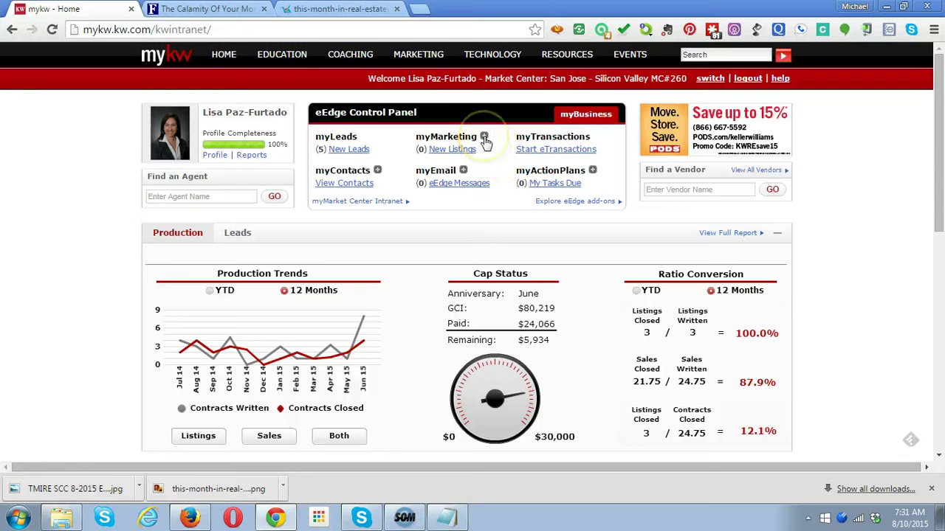
Open the Create Marketing Materials area from myMarketing and bring up the email designs in the design library.
{"action": "left_click", "coordinate": [484, 139]}
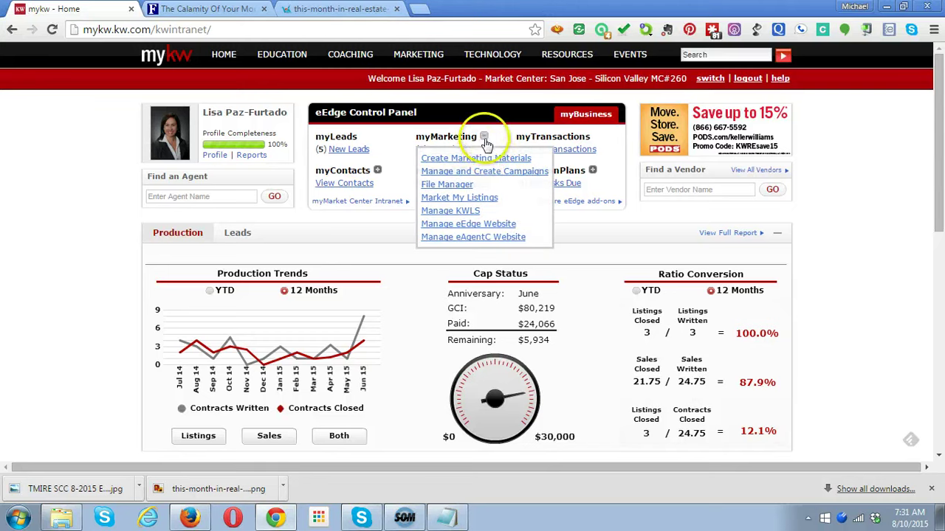
{"action": "left_click", "coordinate": [480, 158]}
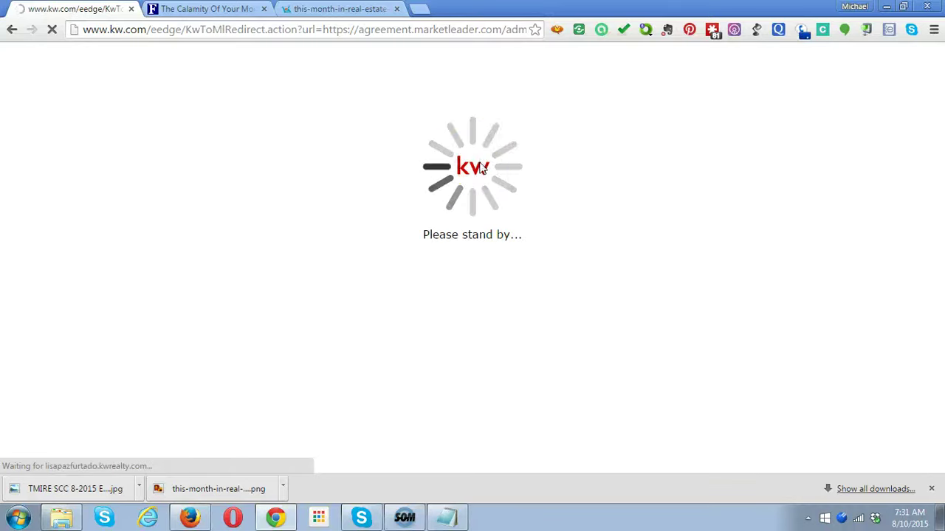
{"action": "left_click", "coordinate": [483, 177]}
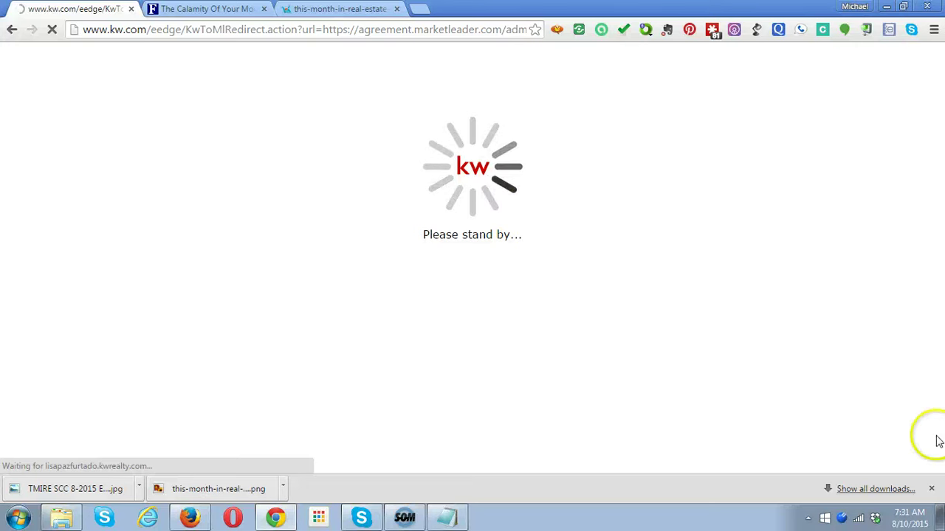
{"action": "left_click", "coordinate": [932, 489]}
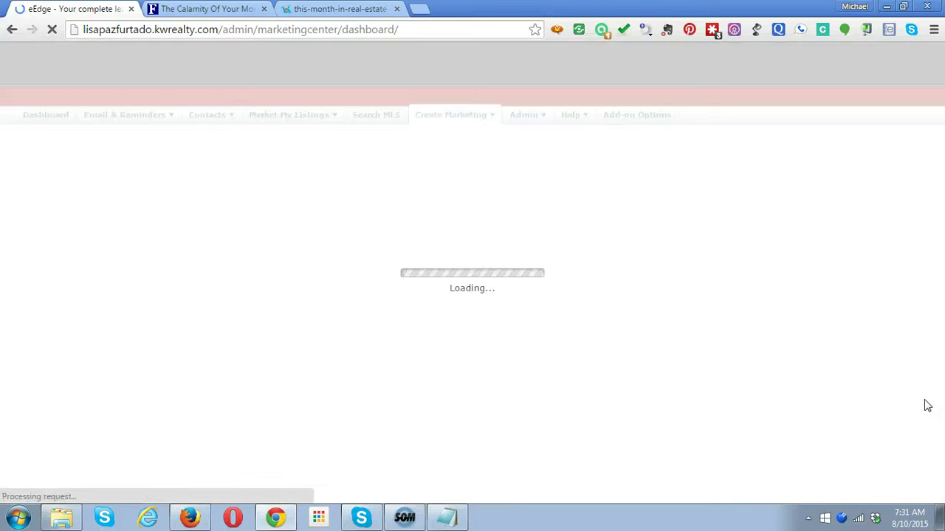
{"action": "left_click", "coordinate": [172, 186]}
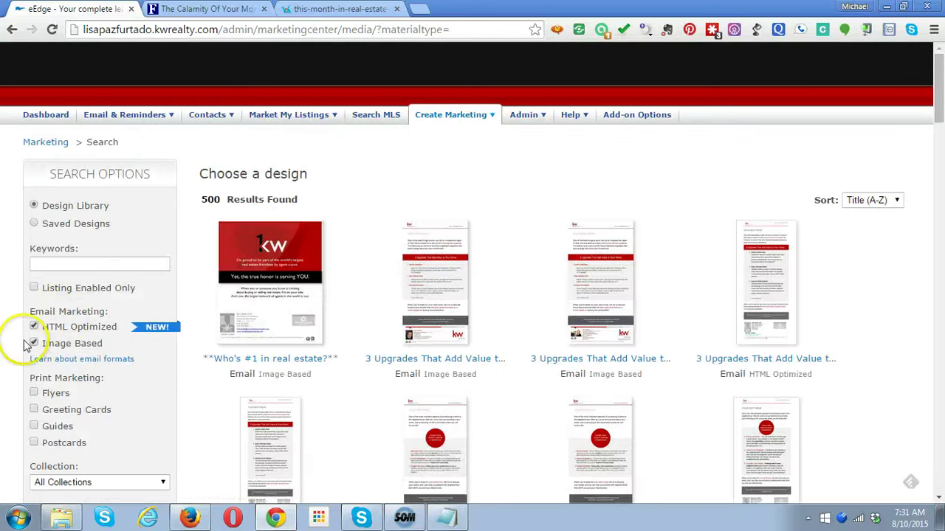
Limit the email designs to image-based ones and search the design library for the keyword "month".
{"action": "left_click", "coordinate": [33, 326]}
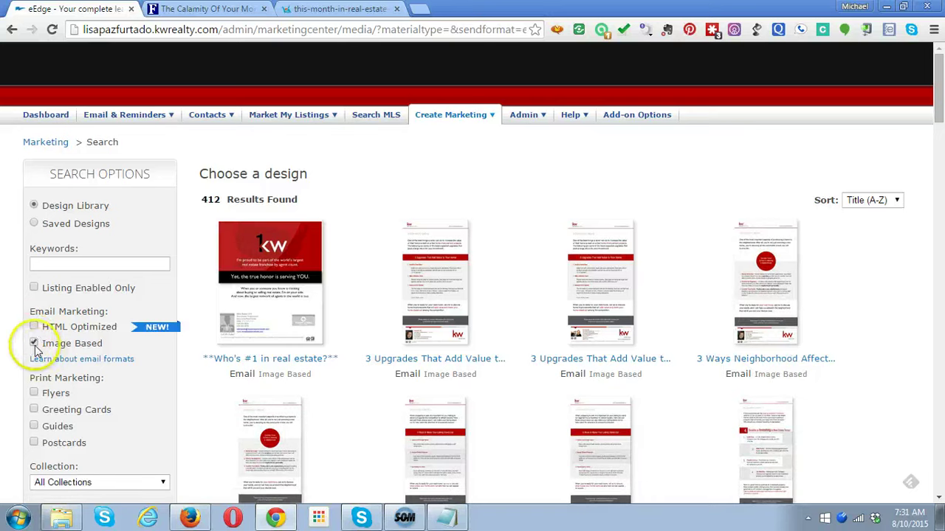
{"action": "left_click", "coordinate": [34, 343]}
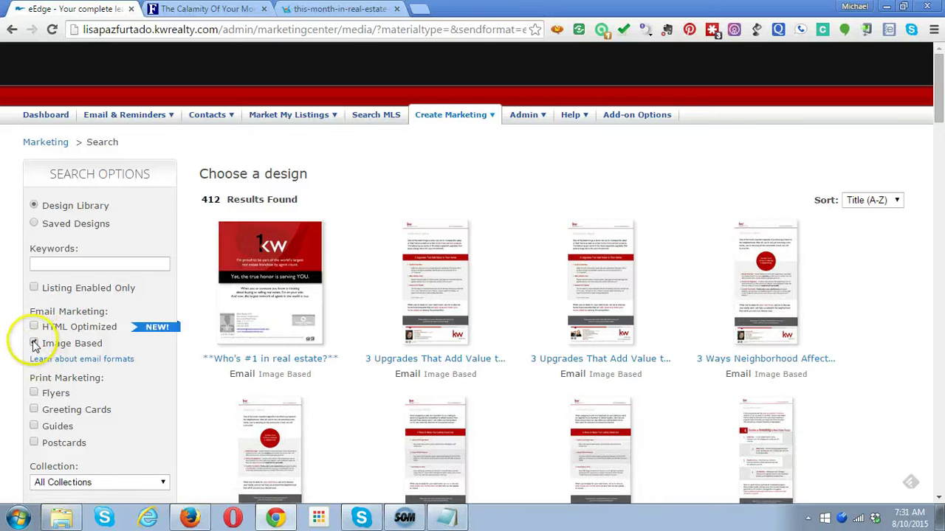
{"action": "left_click", "coordinate": [47, 262]}
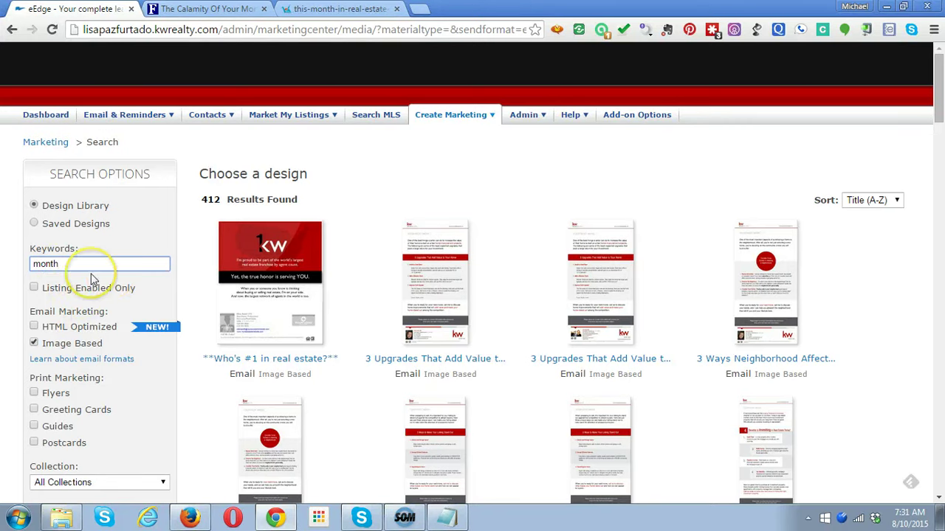
{"action": "type", "text": "month"}
{"action": "key", "text": "Return"}
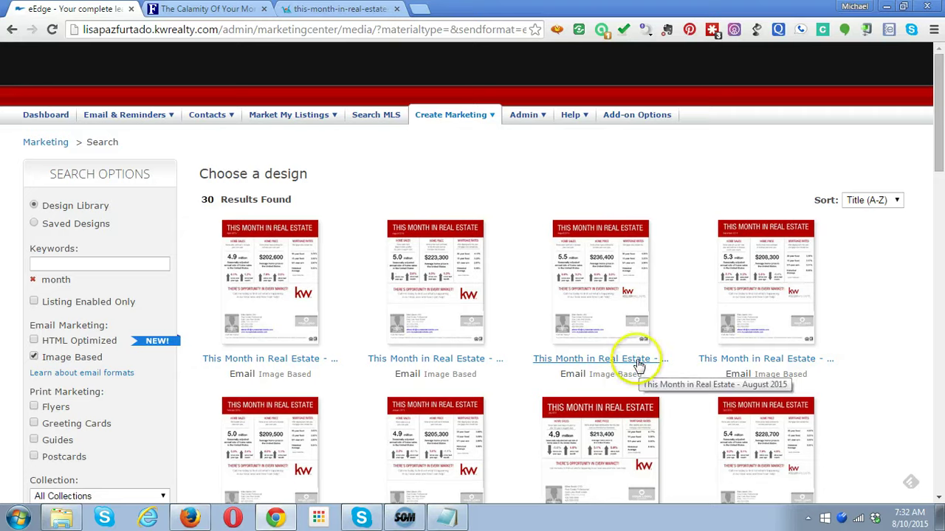
Open the This Month in Real Estate - August 2015 design for personalization.
{"action": "left_click", "coordinate": [594, 270]}
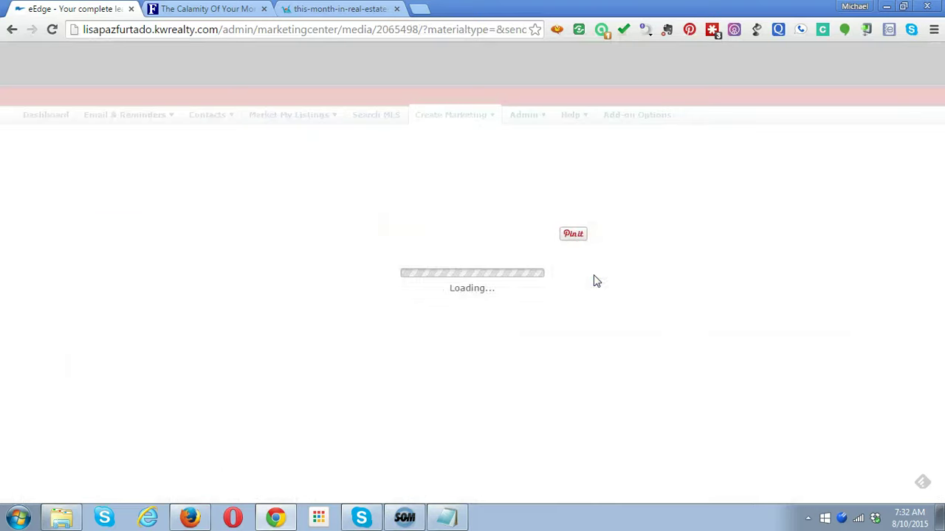
{"action": "scroll", "coordinate": [784, 369], "scroll_direction": "down", "scroll_amount": 2}
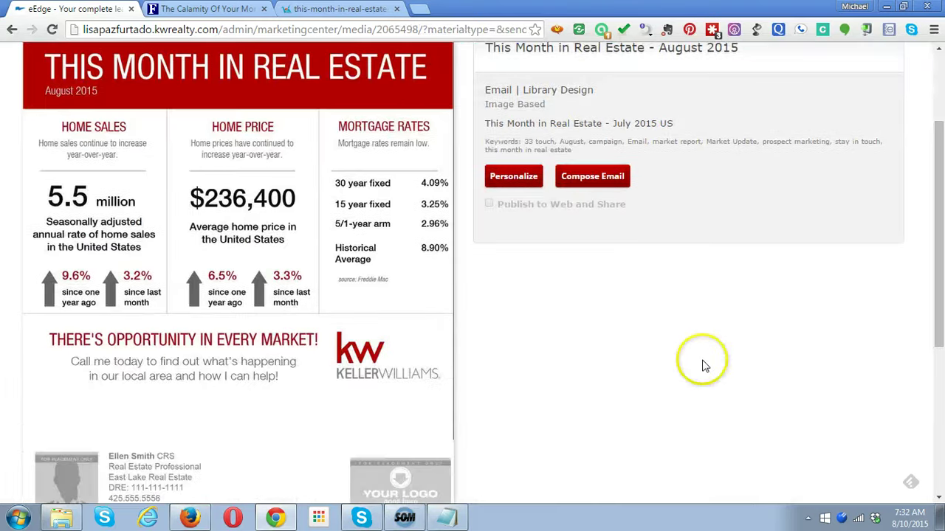
{"action": "scroll", "coordinate": [693, 367], "scroll_direction": "up", "scroll_amount": 1}
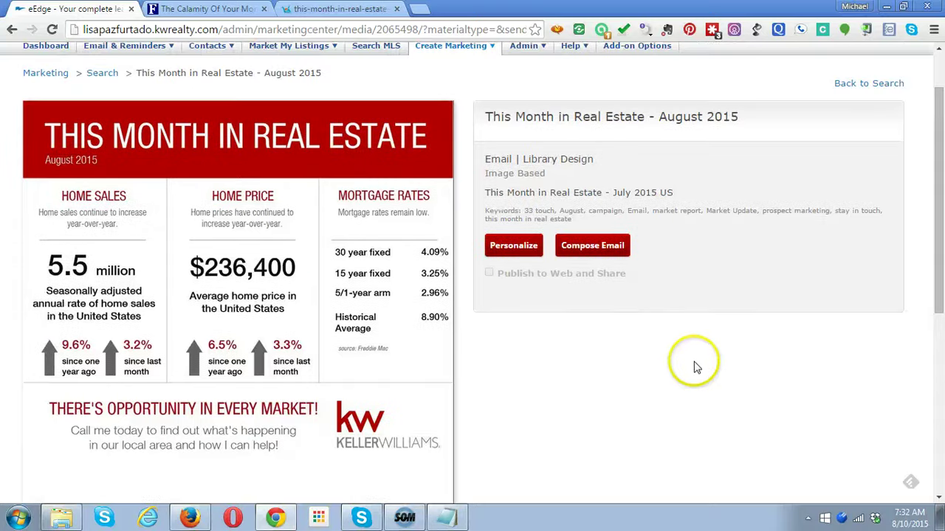
{"action": "left_click", "coordinate": [516, 254]}
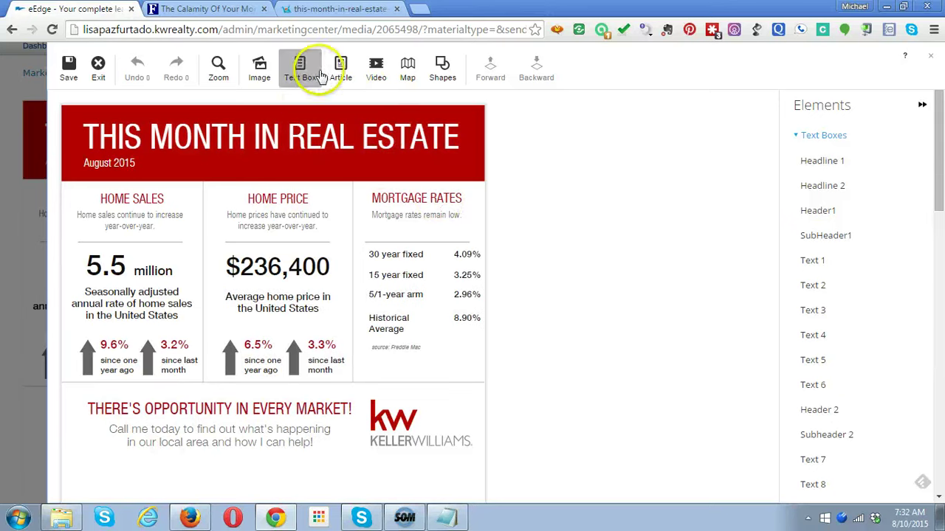
Add an image to the design and upload TMIRE SCC 8-2015 Email from the SCC folder inside TMIRE 8-2015 for it.
{"action": "left_click", "coordinate": [259, 68]}
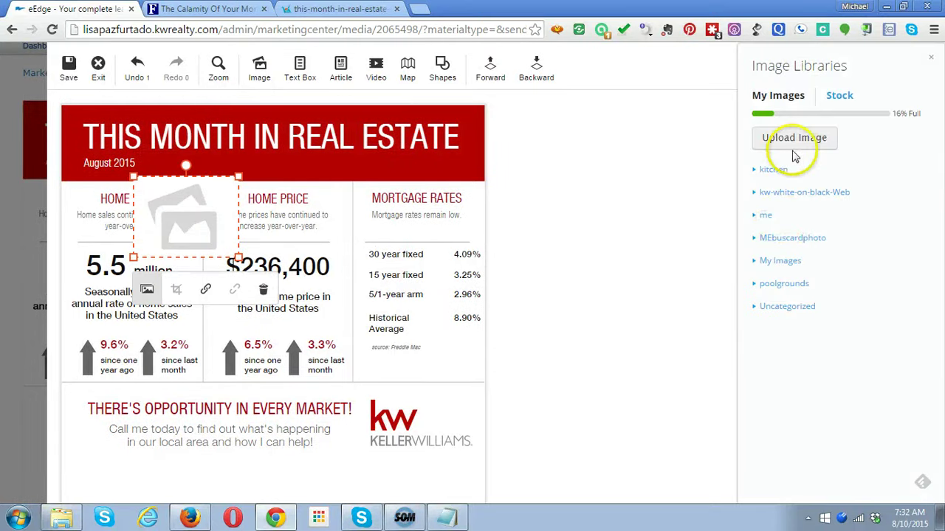
{"action": "left_click", "coordinate": [794, 140]}
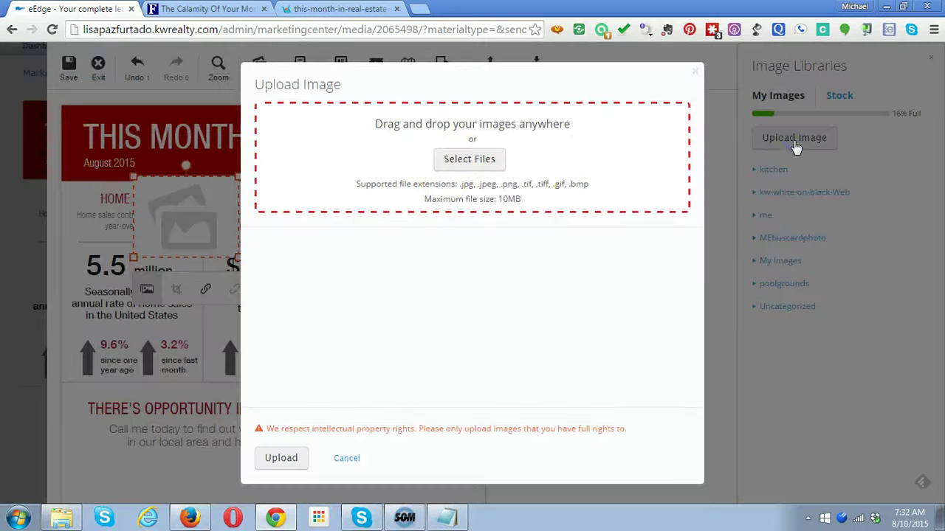
{"action": "left_click", "coordinate": [460, 157]}
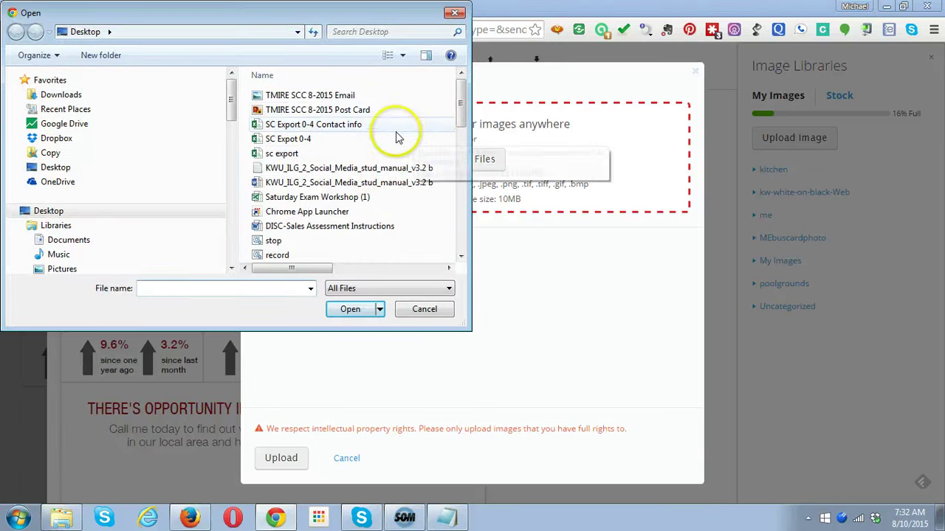
{"action": "left_click", "coordinate": [51, 109]}
{"action": "left_click", "coordinate": [288, 113]}
{"action": "double_click", "coordinate": [288, 112]}
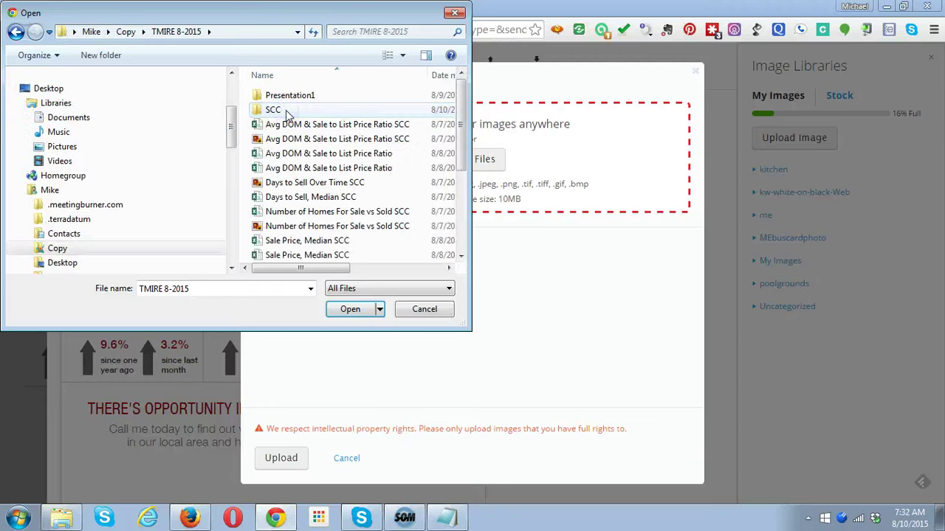
{"action": "left_click", "coordinate": [273, 111]}
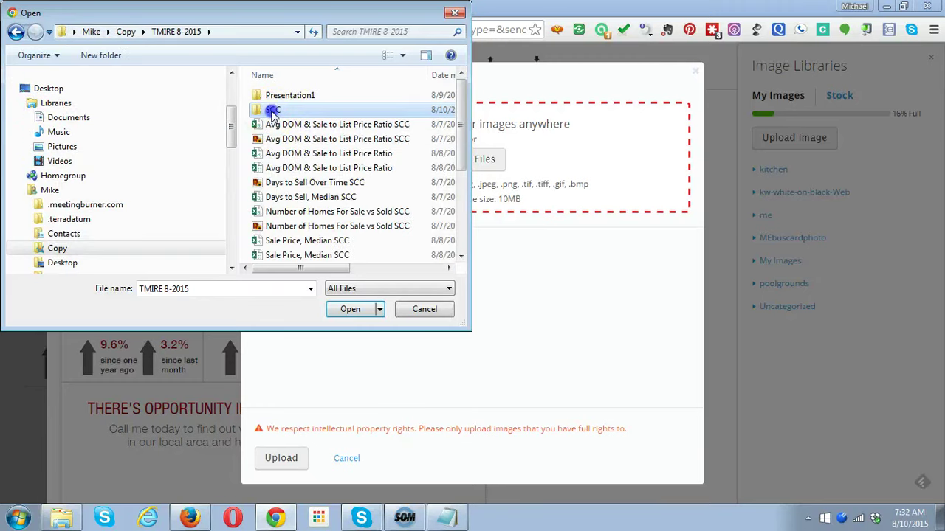
{"action": "double_click", "coordinate": [273, 111]}
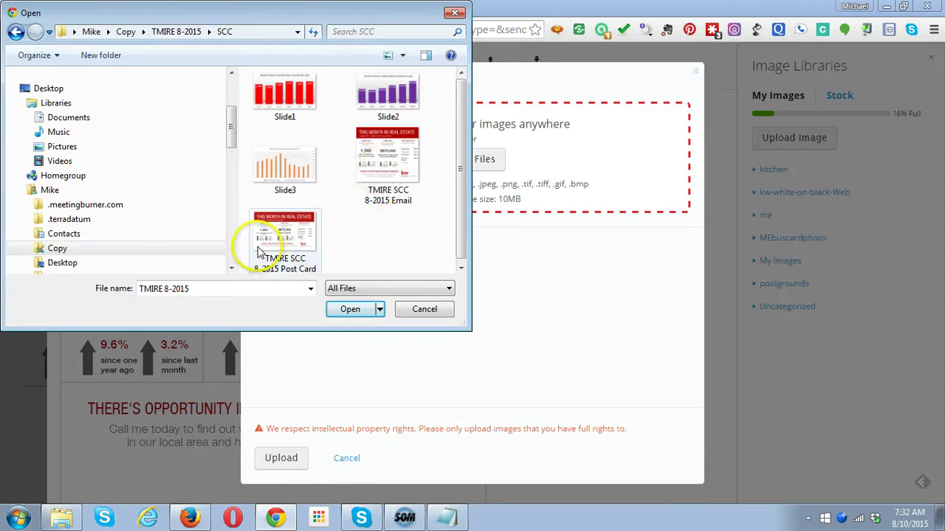
{"action": "double_click", "coordinate": [408, 169]}
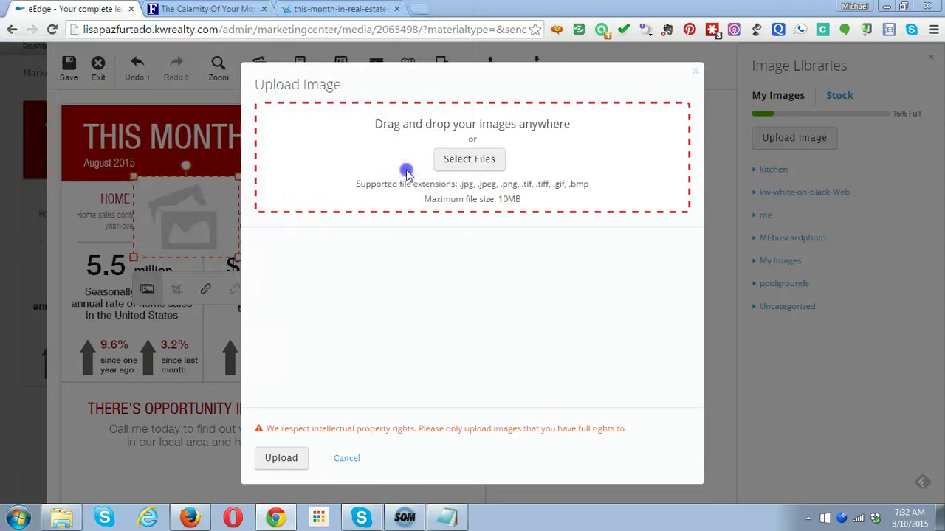
{"action": "left_click", "coordinate": [284, 459]}
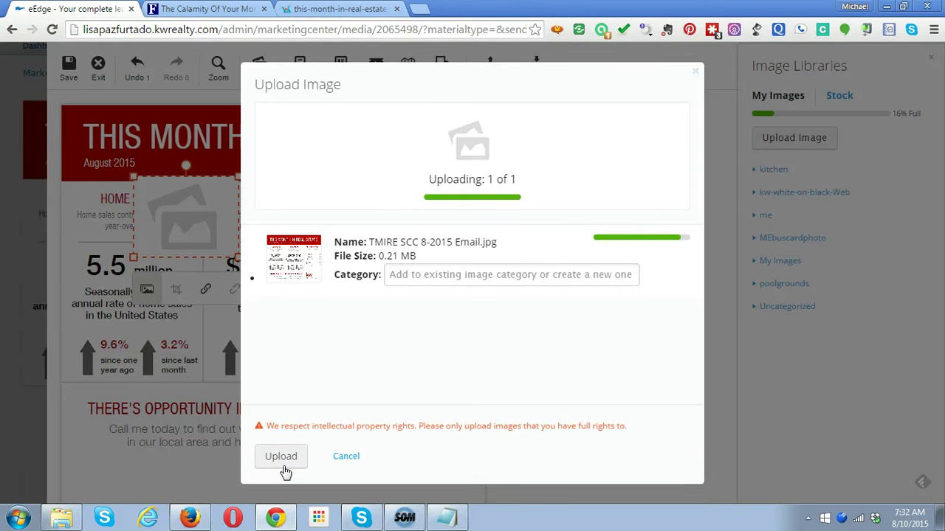
{"action": "left_click", "coordinate": [281, 457]}
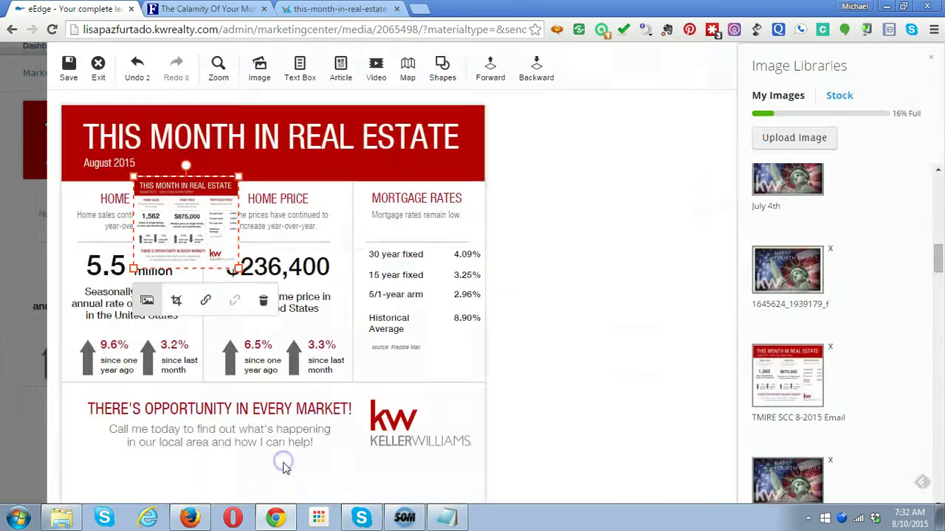
Move and enlarge the uploaded image so it covers the original design across its full width, down past the Keller Williams logo.
{"action": "left_click_drag", "start_coordinate": [183, 239], "coordinate": [111, 166]}
{"action": "left_click_drag", "start_coordinate": [167, 194], "coordinate": [464, 476]}
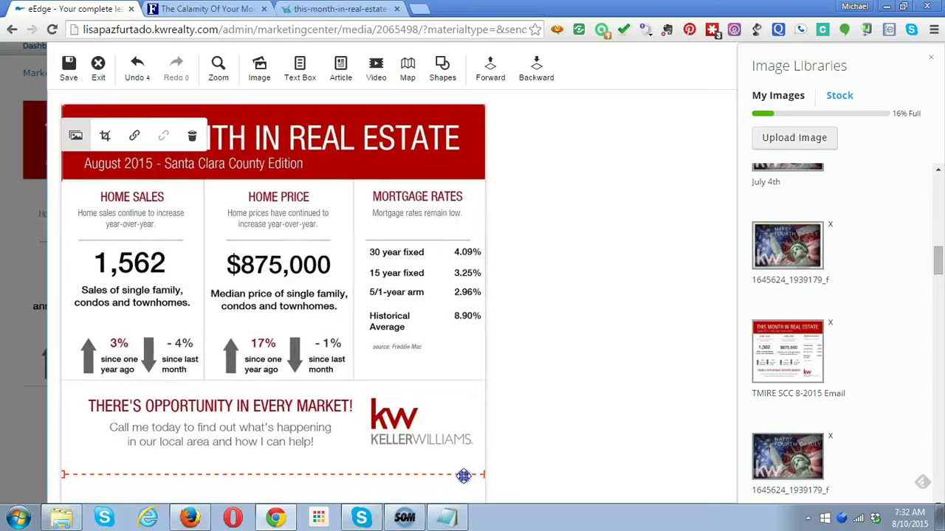
{"action": "left_click", "coordinate": [656, 397]}
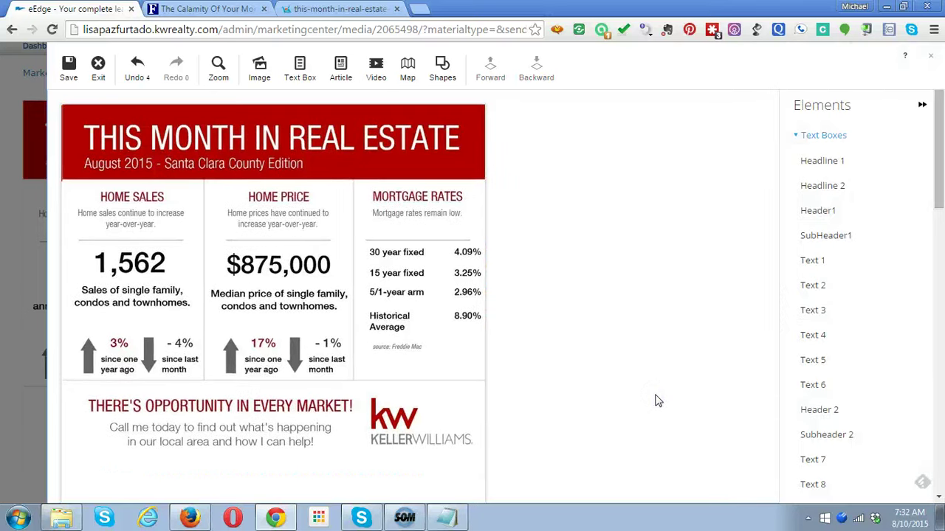
{"action": "left_click", "coordinate": [184, 141]}
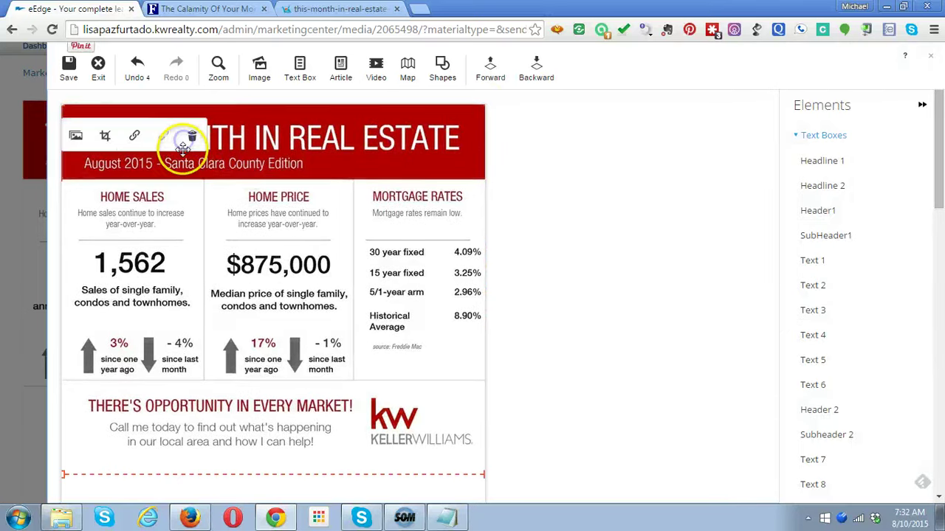
{"action": "left_click_drag", "start_coordinate": [65, 106], "coordinate": [77, 114]}
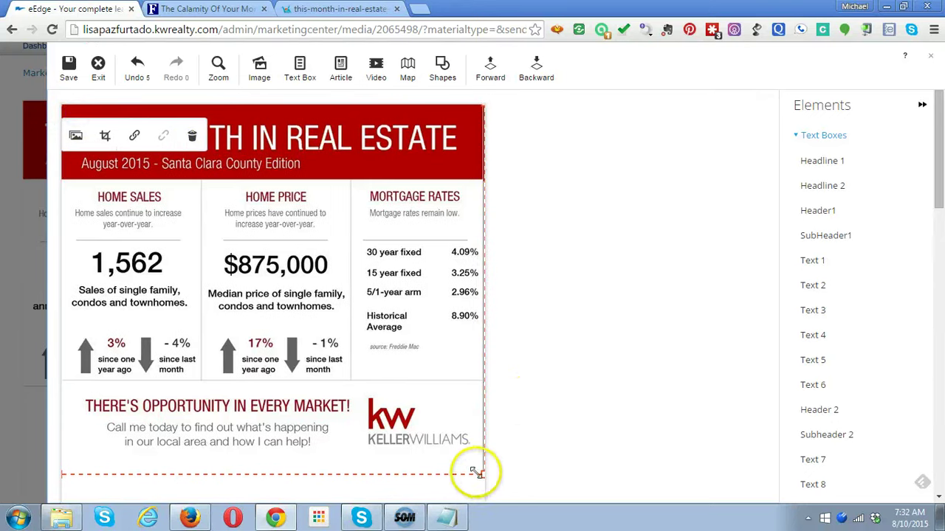
{"action": "left_click_drag", "start_coordinate": [482, 473], "coordinate": [487, 480]}
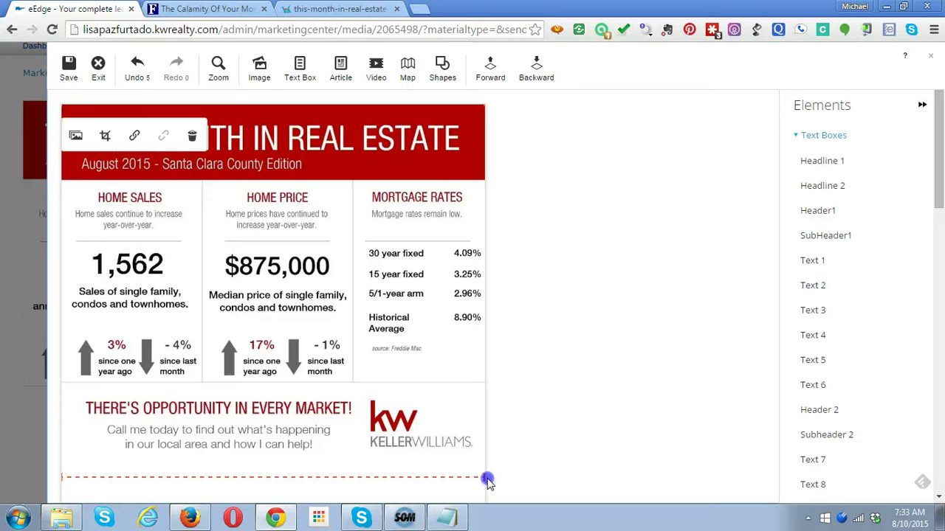
{"action": "left_click", "coordinate": [579, 413]}
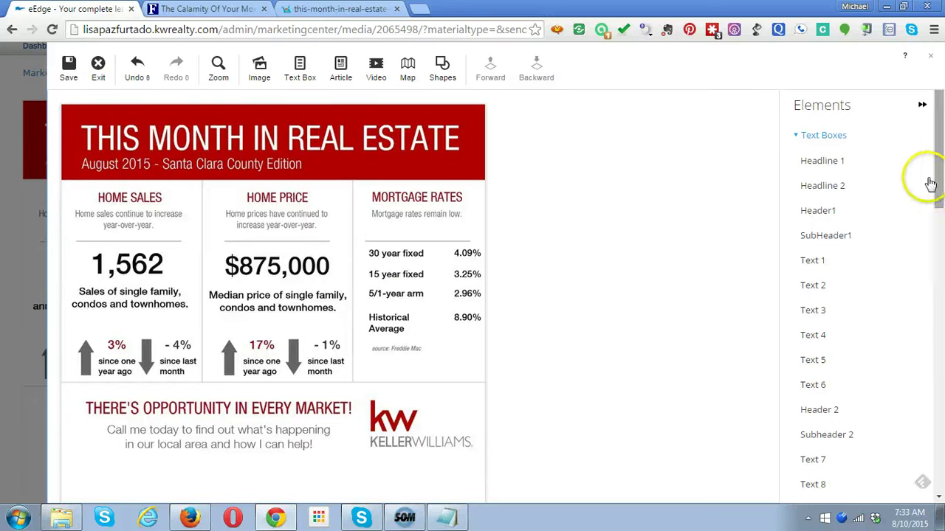
Save the personalized design as "This Month in Real Estate - August 2015 2nd" and exit the editor.
{"action": "left_click_drag", "start_coordinate": [928, 160], "coordinate": [928, 199]}
{"action": "scroll", "coordinate": [583, 273], "scroll_direction": "down", "scroll_amount": 3}
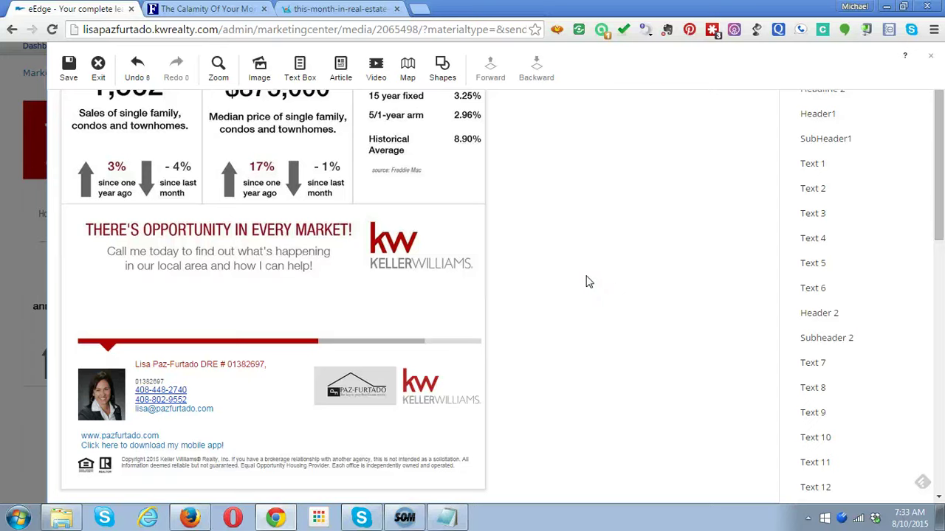
{"action": "scroll", "coordinate": [587, 280], "scroll_direction": "up", "scroll_amount": 3}
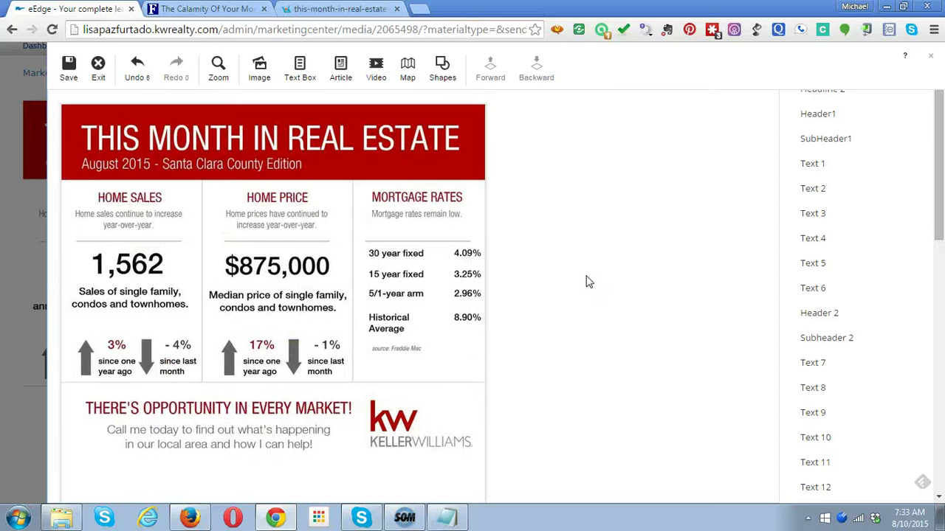
{"action": "left_click", "coordinate": [66, 65]}
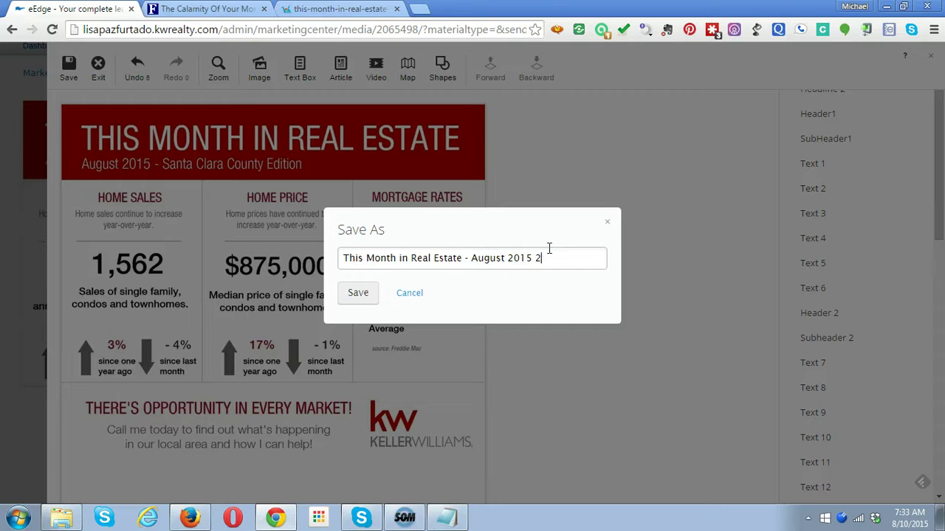
{"action": "left_click", "coordinate": [365, 294]}
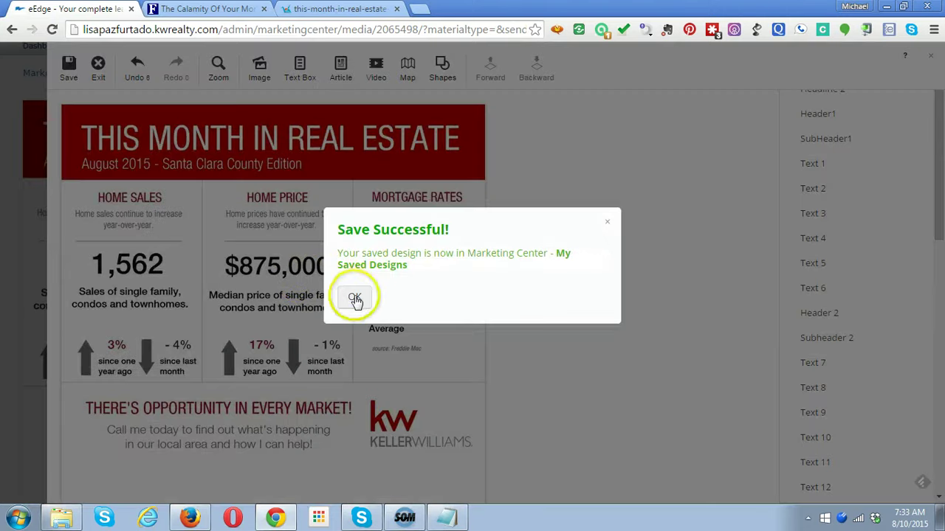
{"action": "left_click", "coordinate": [354, 296]}
{"action": "left_click", "coordinate": [98, 66]}
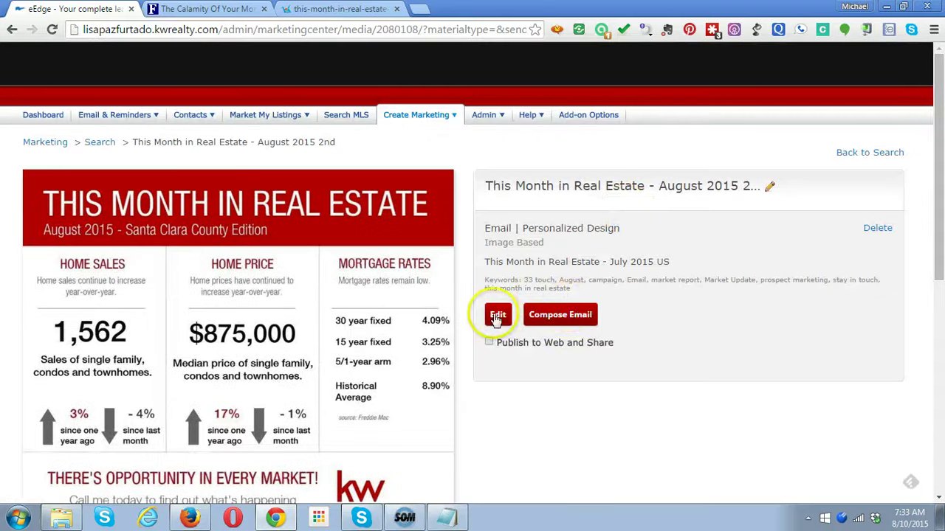
Compose an email from the saved design with the subject "This Month In Real Estate August 2015".
{"action": "left_click", "coordinate": [564, 322]}
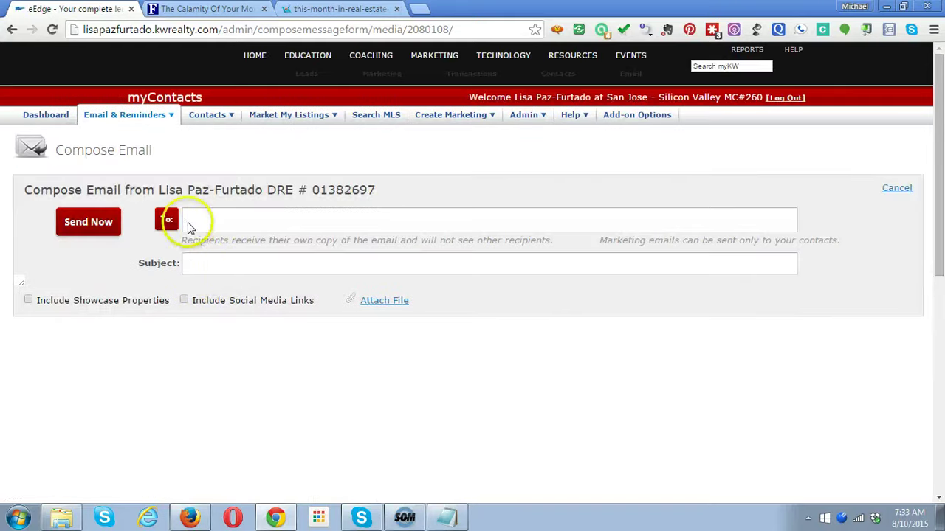
{"action": "left_click", "coordinate": [206, 262]}
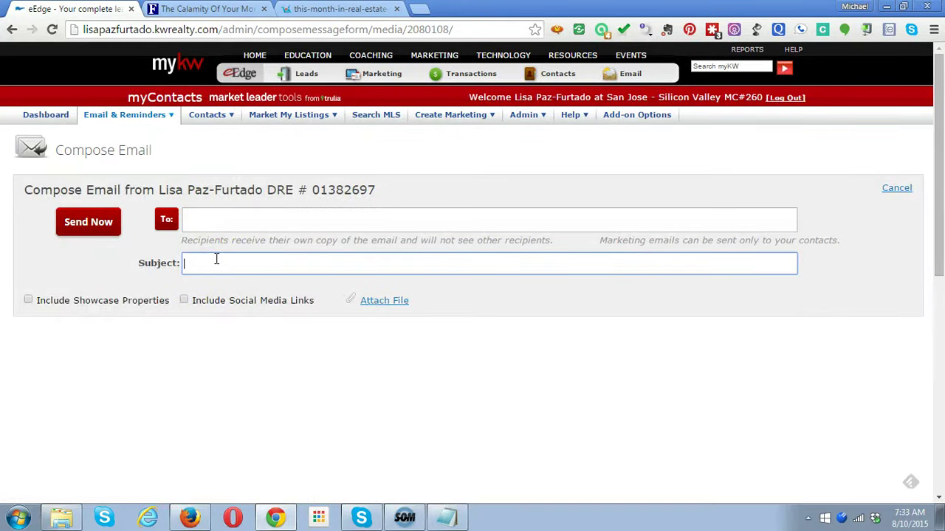
{"action": "type", "text": "This Month In Real Estate August 2015"}
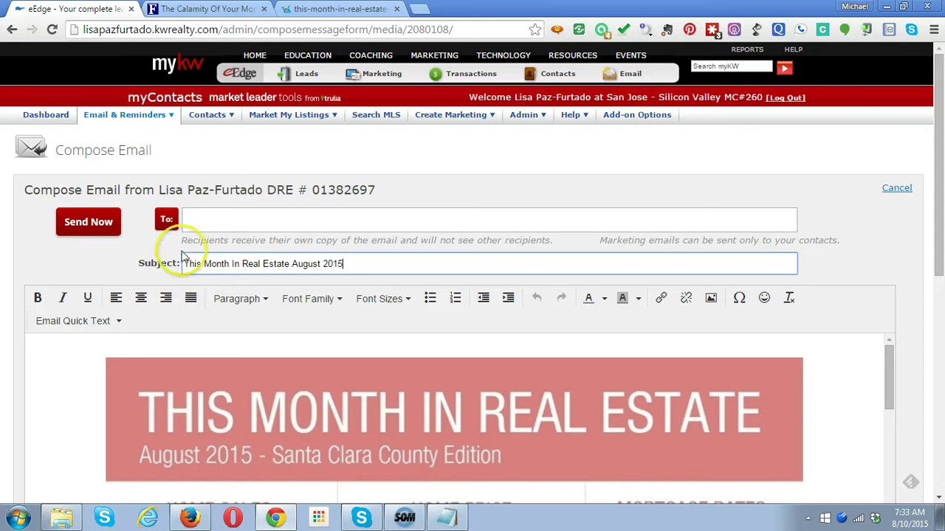
Bring up the email's recipient selection, review the eligible contacts and close it without adding anyone.
{"action": "left_click", "coordinate": [166, 220]}
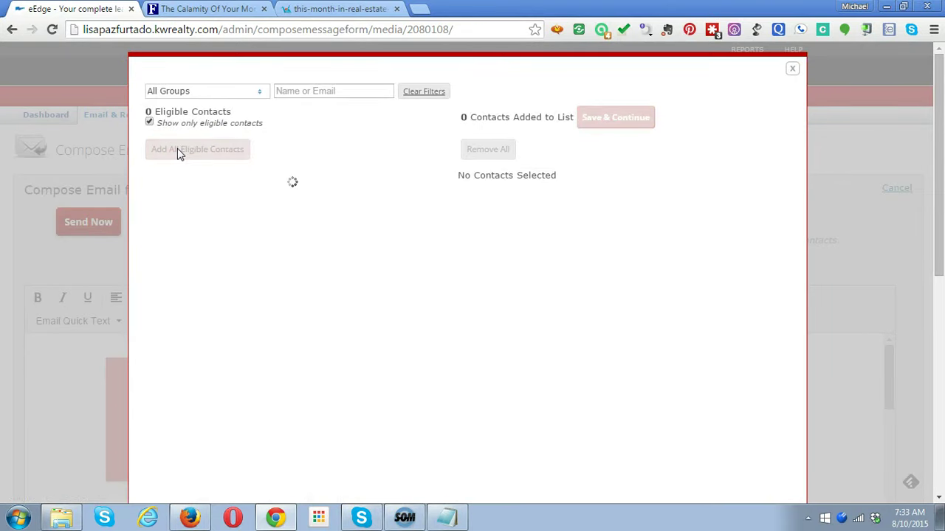
{"action": "left_click", "coordinate": [178, 155]}
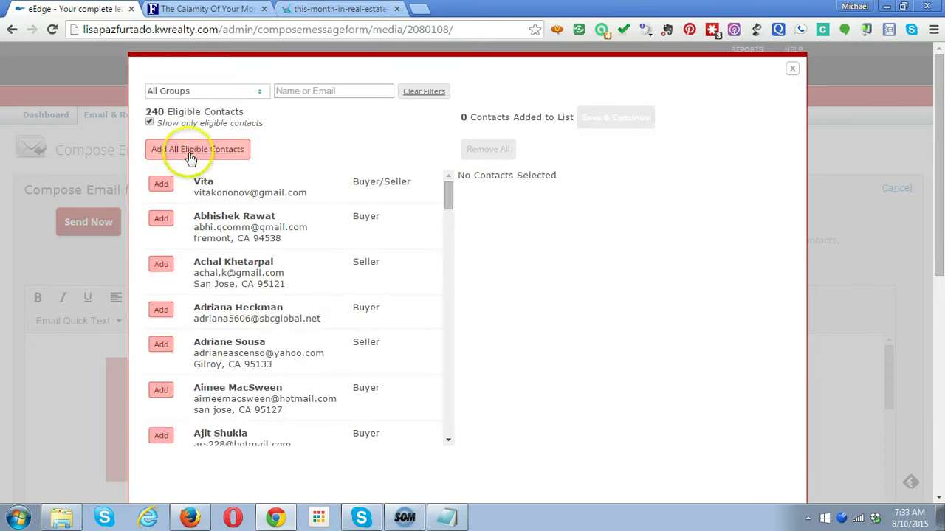
{"action": "left_click", "coordinate": [169, 149]}
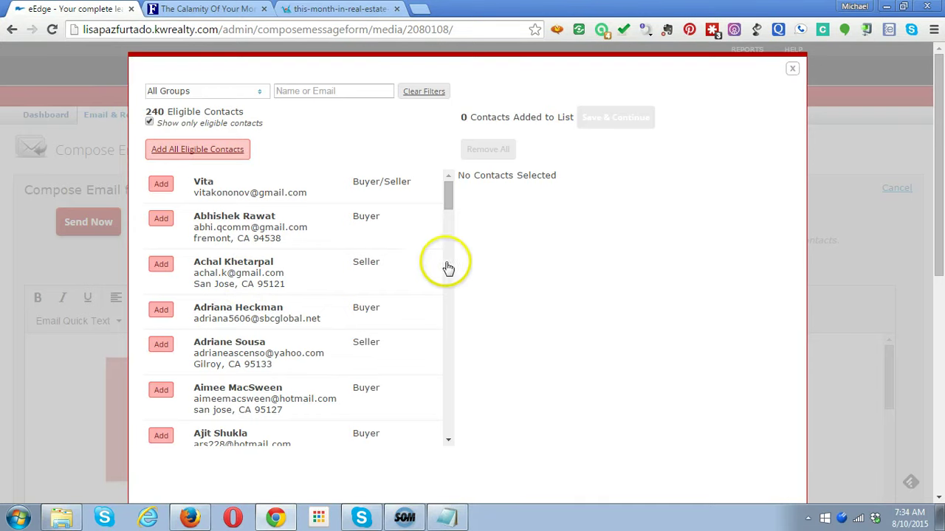
{"action": "left_click", "coordinate": [791, 71]}
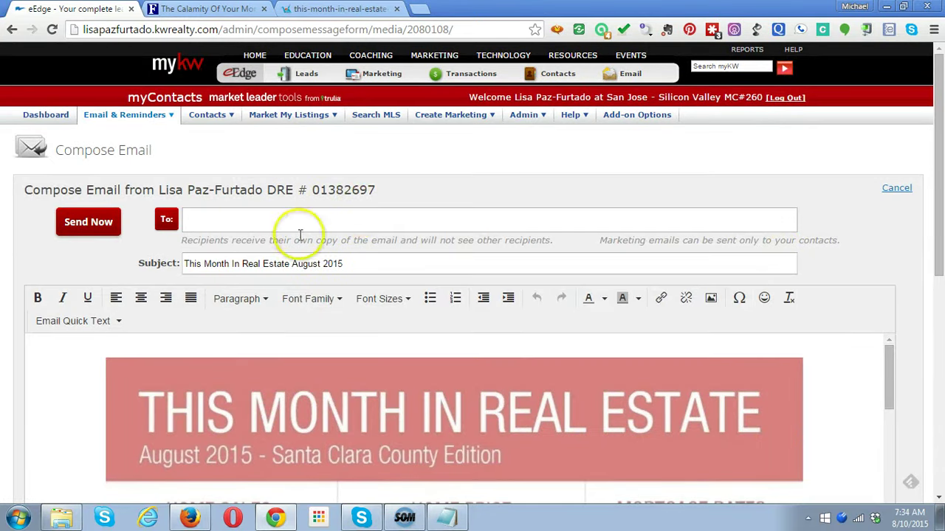
Return to the myKW home page and open the Email Marketing designs in the Marketing Center.
{"action": "left_click", "coordinate": [178, 66]}
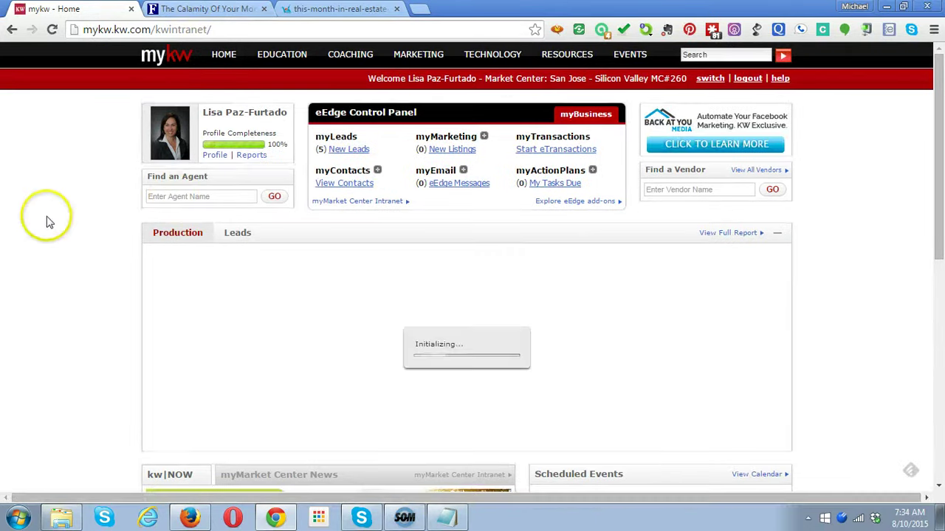
{"action": "left_click", "coordinate": [485, 140]}
{"action": "left_click", "coordinate": [476, 160]}
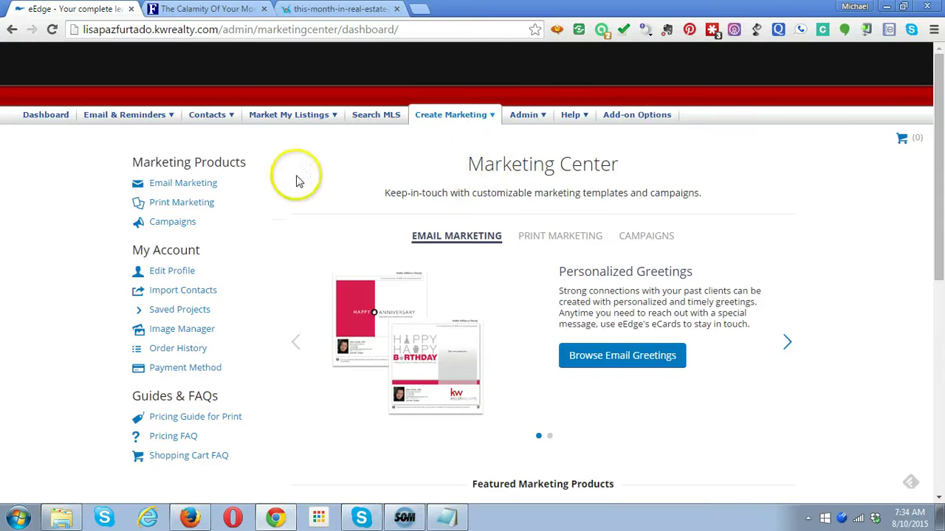
{"action": "left_click", "coordinate": [161, 186]}
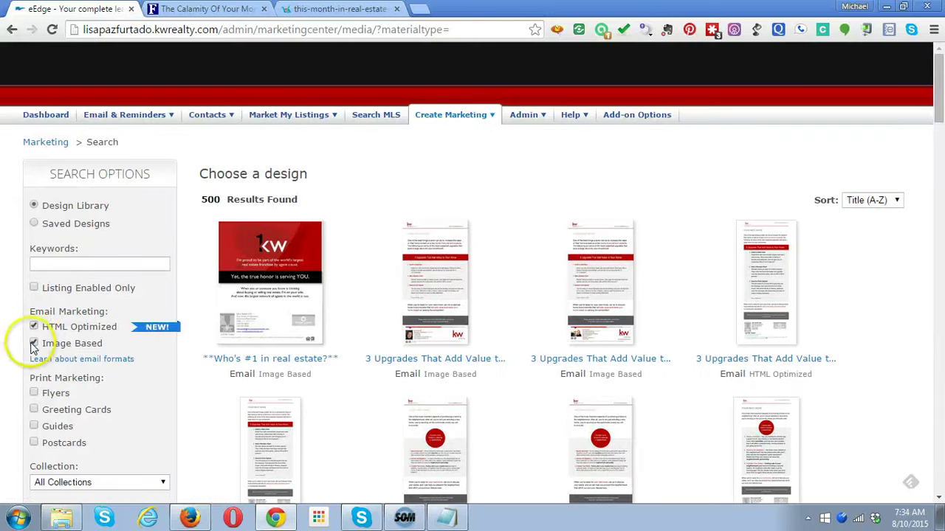
Limit the design library to HTML Optimized emails and search it for "month".
{"action": "left_click", "coordinate": [34, 344]}
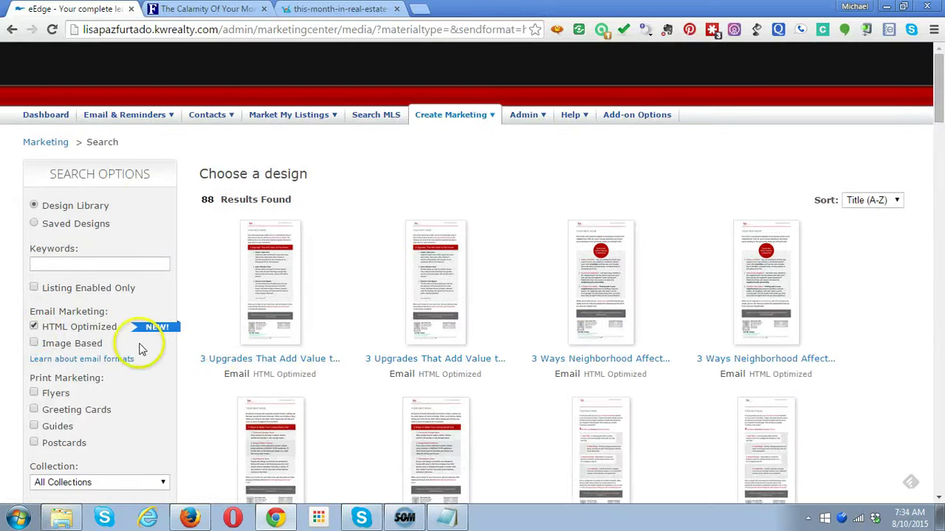
{"action": "left_click", "coordinate": [99, 265]}
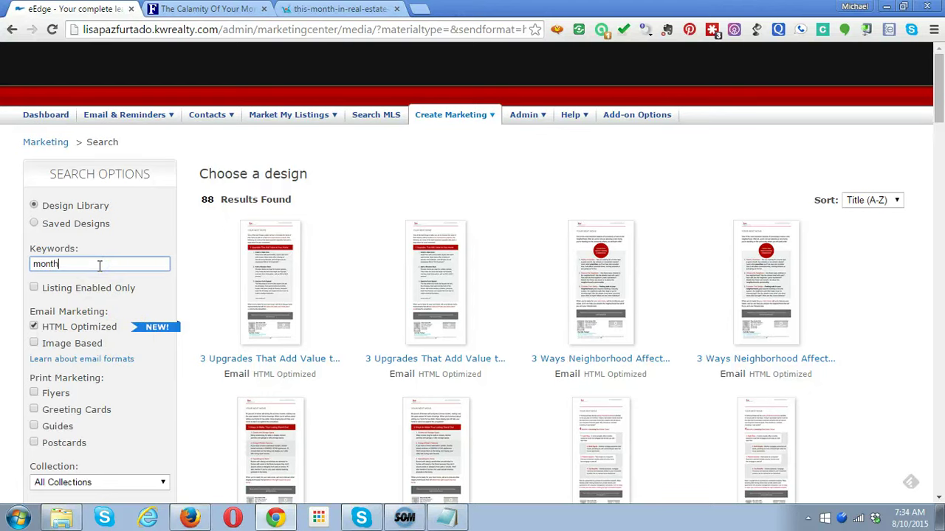
{"action": "key", "text": "Return"}
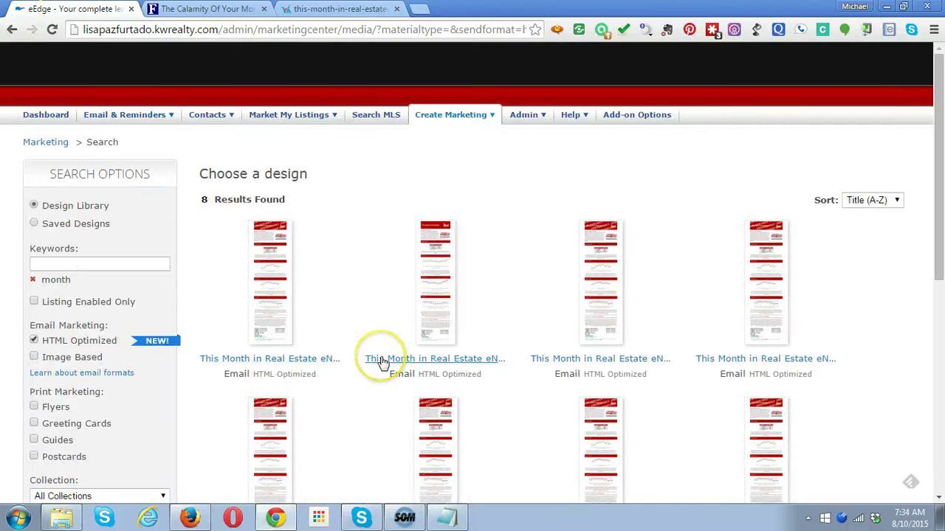
Open the This Month in Real Estate eNewsletter design for August 2015, look over its preview and start personalizing it.
{"action": "left_click", "coordinate": [431, 302]}
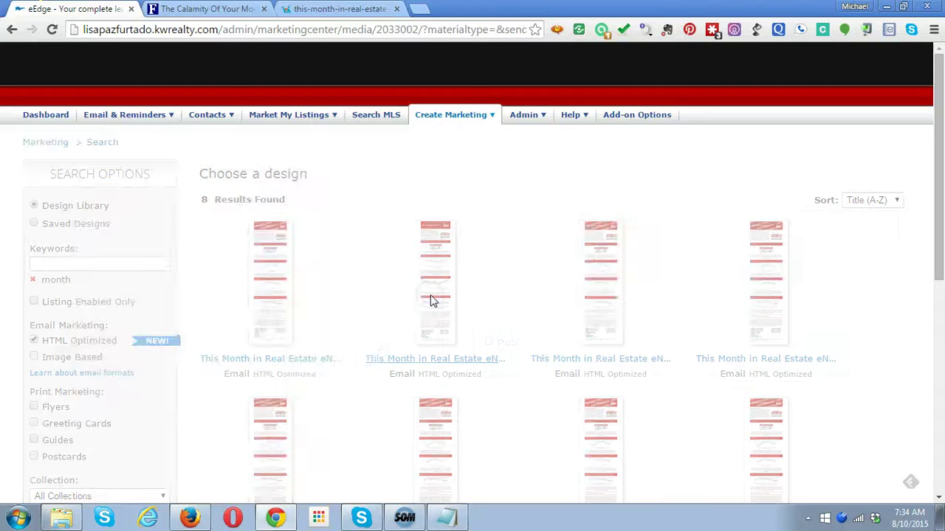
{"action": "scroll", "coordinate": [433, 301], "scroll_direction": "down", "scroll_amount": 9}
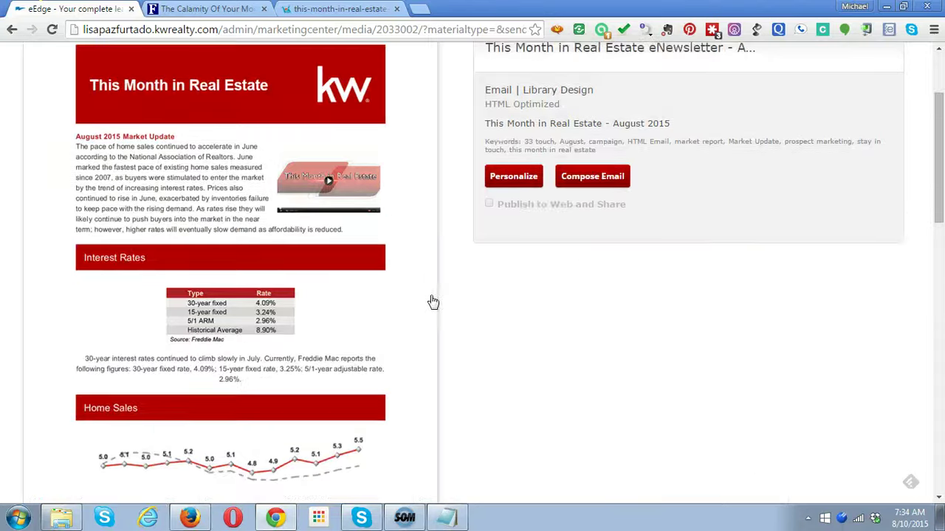
{"action": "scroll", "coordinate": [434, 301], "scroll_direction": "up", "scroll_amount": 7}
{"action": "scroll", "coordinate": [434, 301], "scroll_direction": "up", "scroll_amount": 2}
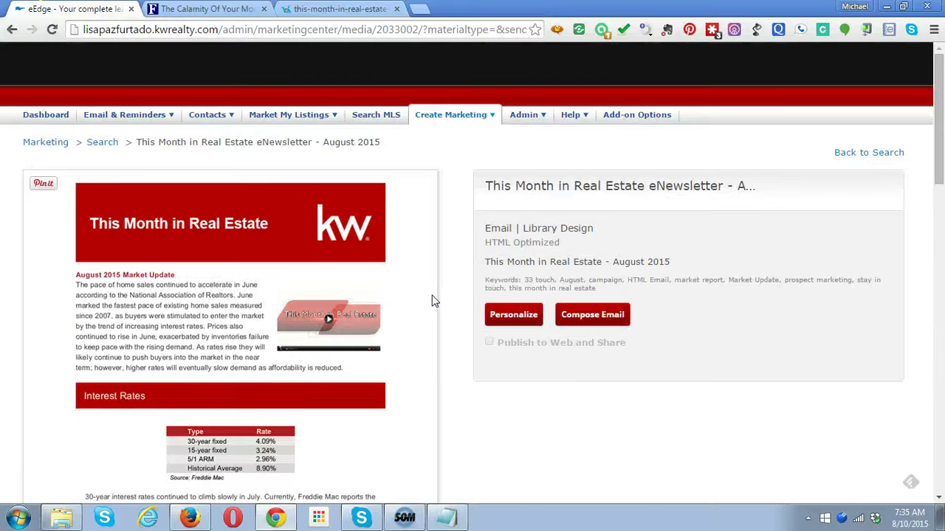
{"action": "left_click", "coordinate": [512, 316]}
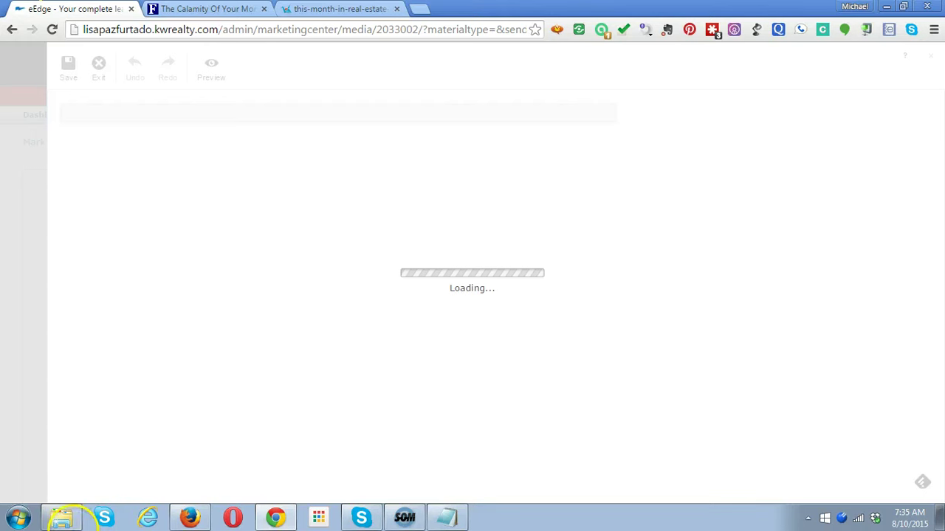
Check the SCC folder, switch to TMIRE text in Notepad, remove the link on its first line and select the opening home sales paragraph.
{"action": "mouse_move", "coordinate": [65, 523]}
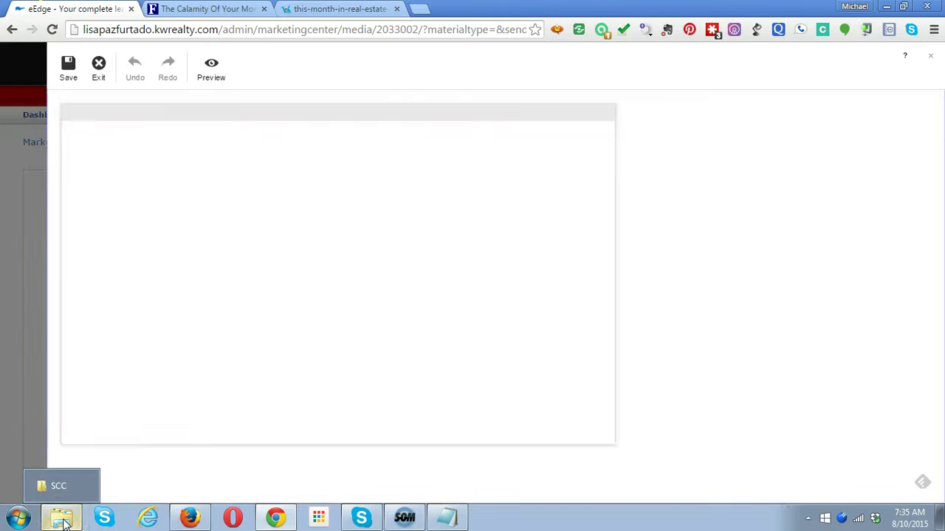
{"action": "left_click", "coordinate": [64, 521]}
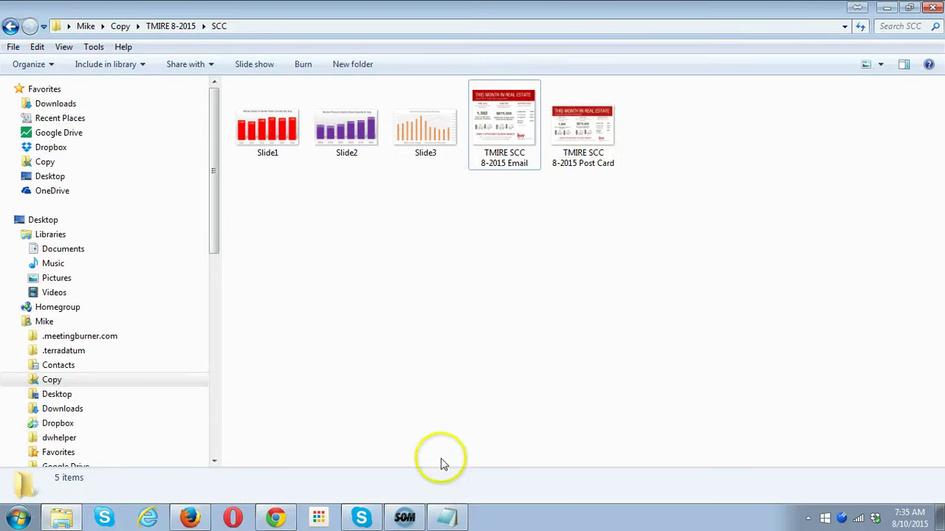
{"action": "left_click", "coordinate": [445, 516]}
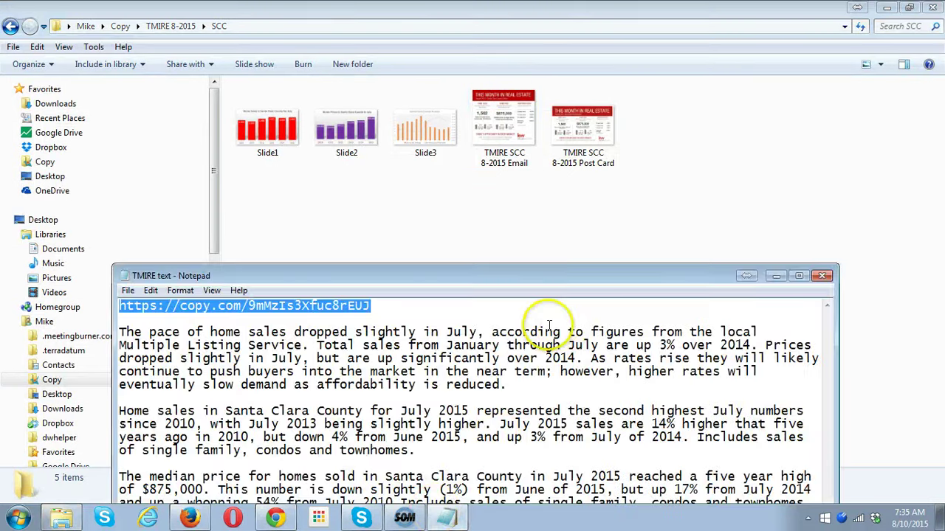
{"action": "key", "text": "ctrl+x"}
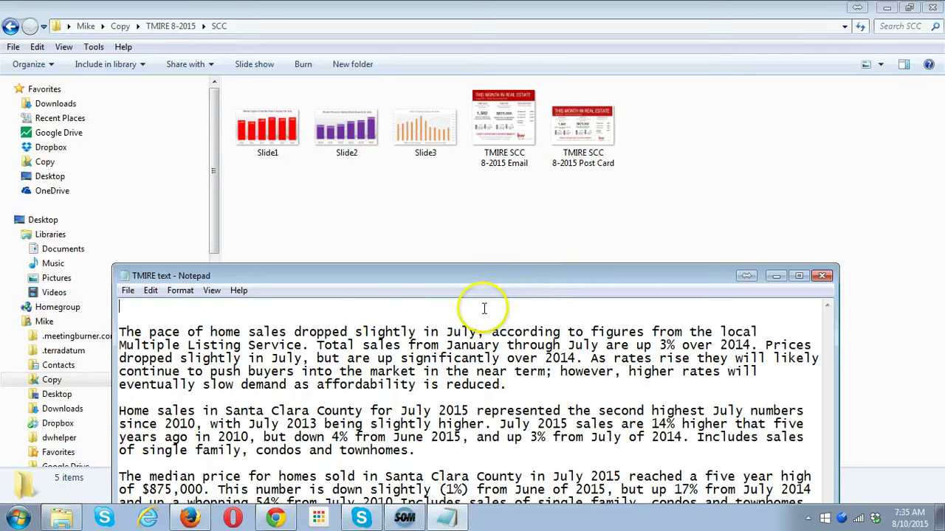
{"action": "left_click_drag", "start_coordinate": [489, 281], "coordinate": [520, 249]}
{"action": "left_click_drag", "start_coordinate": [543, 314], "coordinate": [95, 256]}
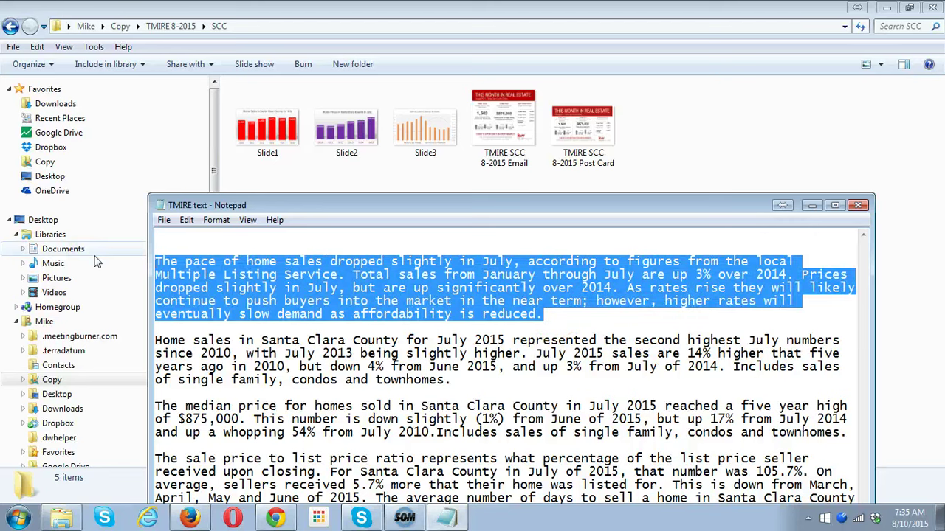
{"action": "left_click", "coordinate": [812, 210]}
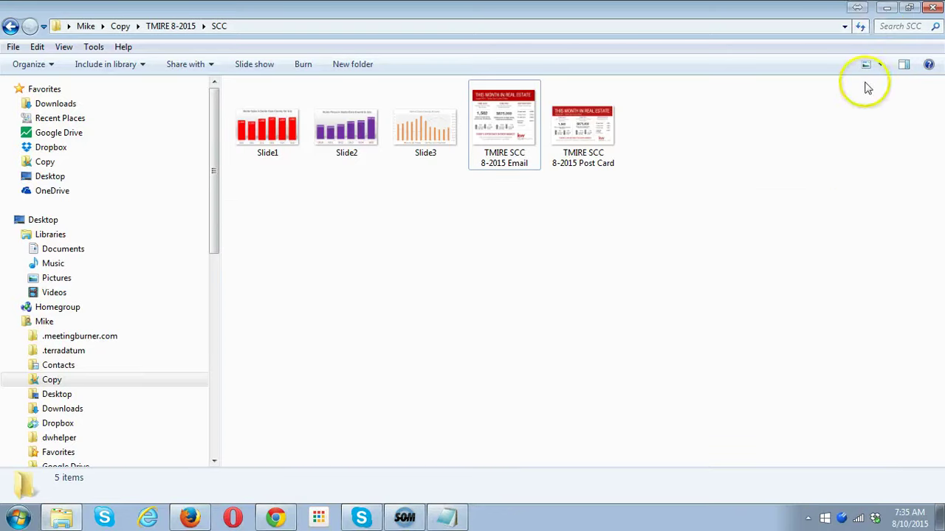
{"action": "left_click", "coordinate": [886, 9]}
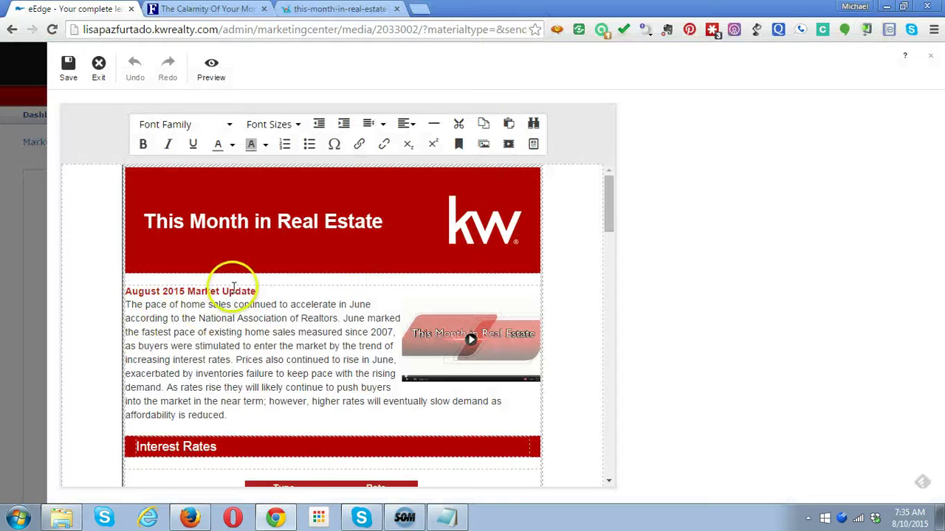
Add " - Santa Clara County Edition" to the end of the newsletter's August 2015 Market Update heading.
{"action": "left_click", "coordinate": [258, 292]}
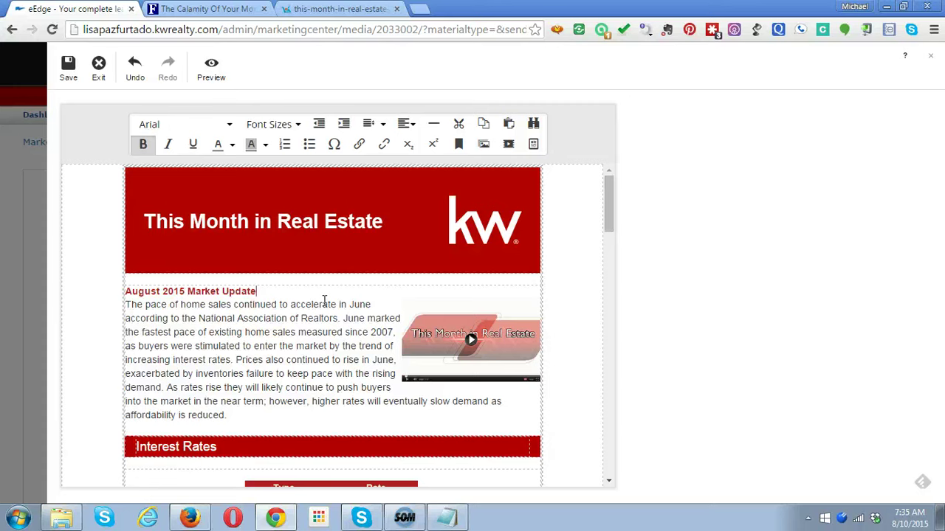
{"action": "left_click", "coordinate": [265, 284]}
{"action": "left_click", "coordinate": [291, 285]}
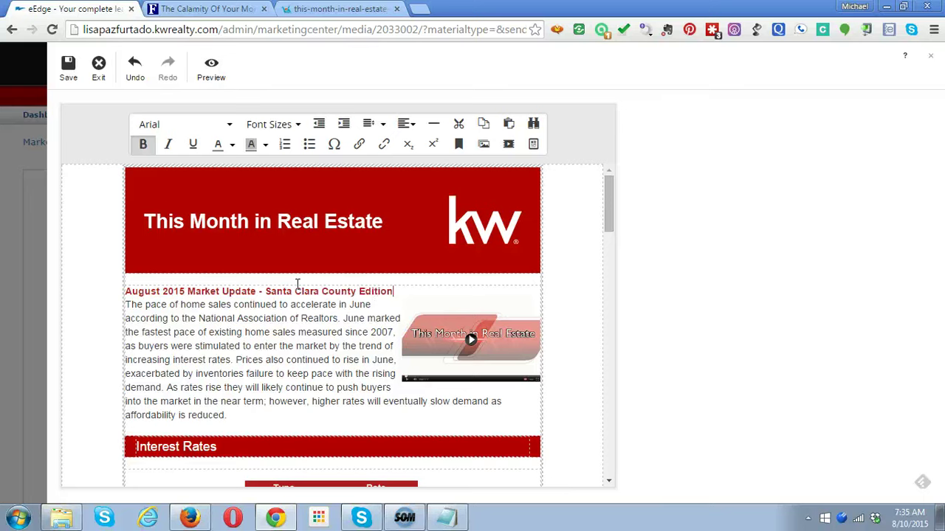
Set the font size of the whole August 2015 Market Update heading to 16pt.
{"action": "left_click_drag", "start_coordinate": [395, 292], "coordinate": [180, 292]}
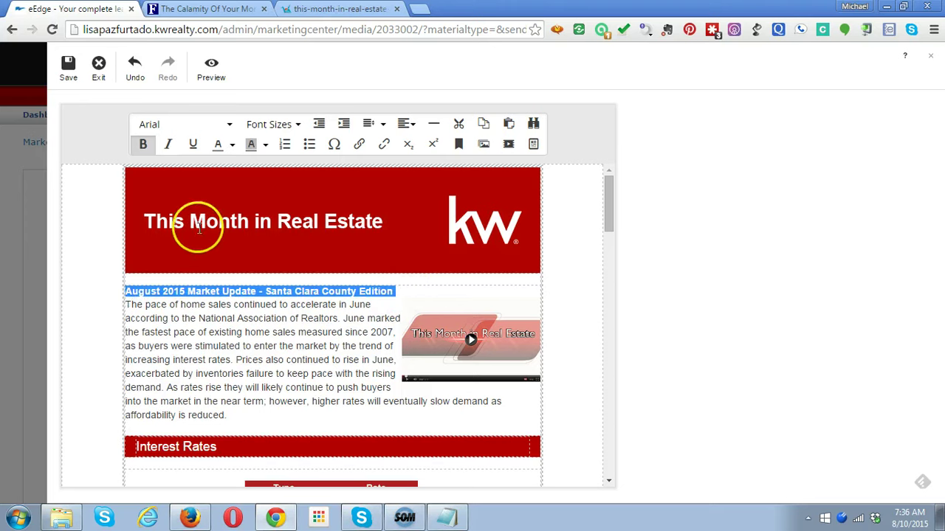
{"action": "left_click", "coordinate": [295, 127]}
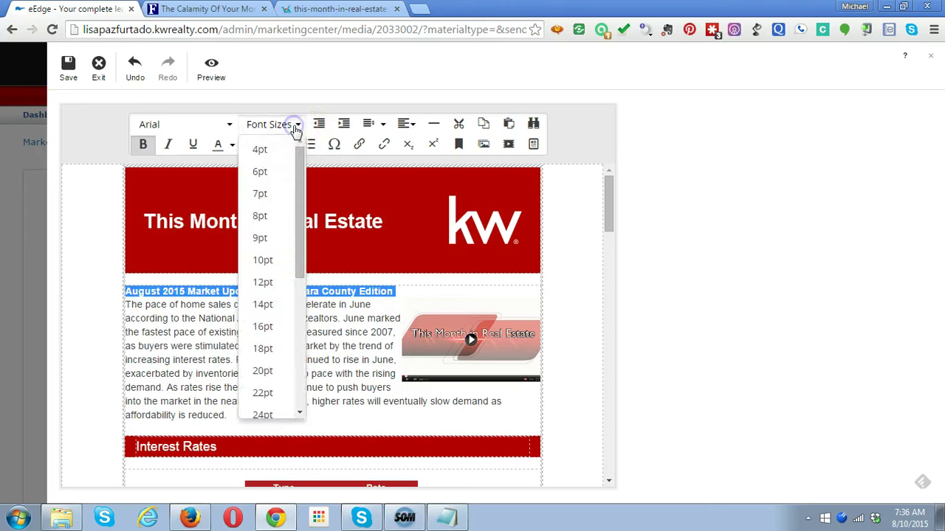
{"action": "left_click", "coordinate": [262, 329]}
{"action": "left_click", "coordinate": [765, 291]}
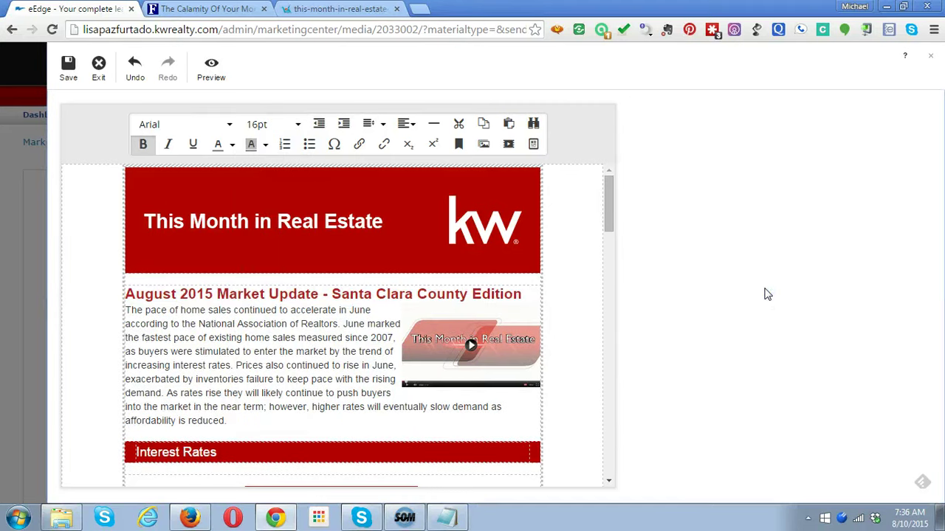
Cut the This Month in Real Estate video image out of the newsletter's opening section.
{"action": "double_click", "coordinate": [489, 353]}
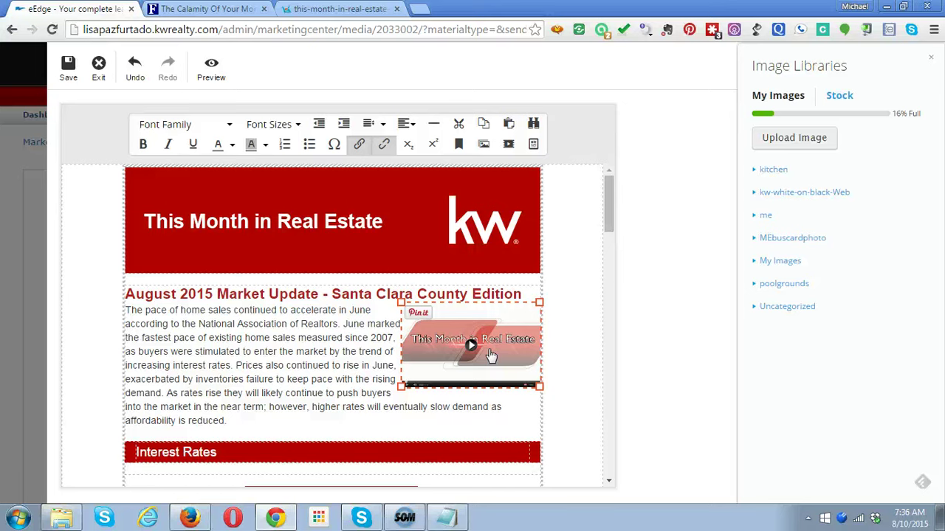
{"action": "left_click", "coordinate": [459, 126]}
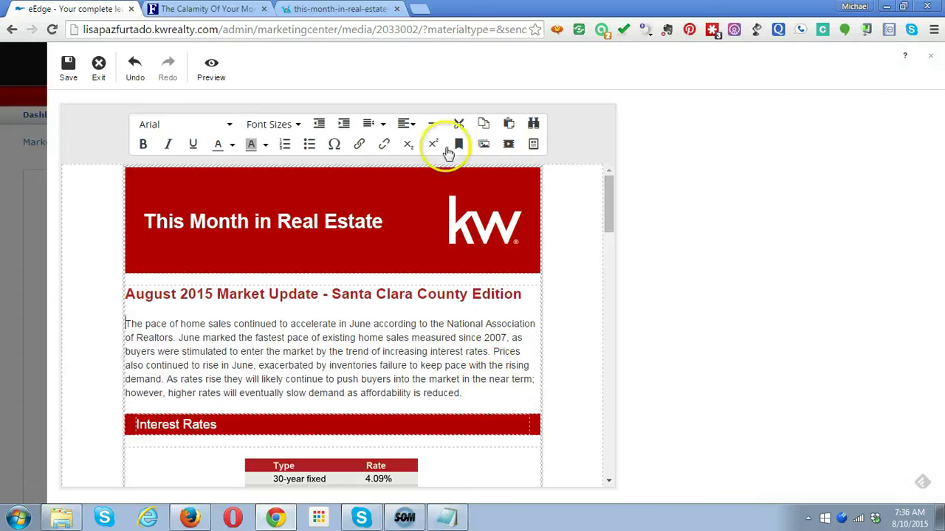
Replace the newsletter's opening paragraph with the July home sales pace paragraph from the TMIRE text file in Notepad.
{"action": "left_click", "coordinate": [476, 395]}
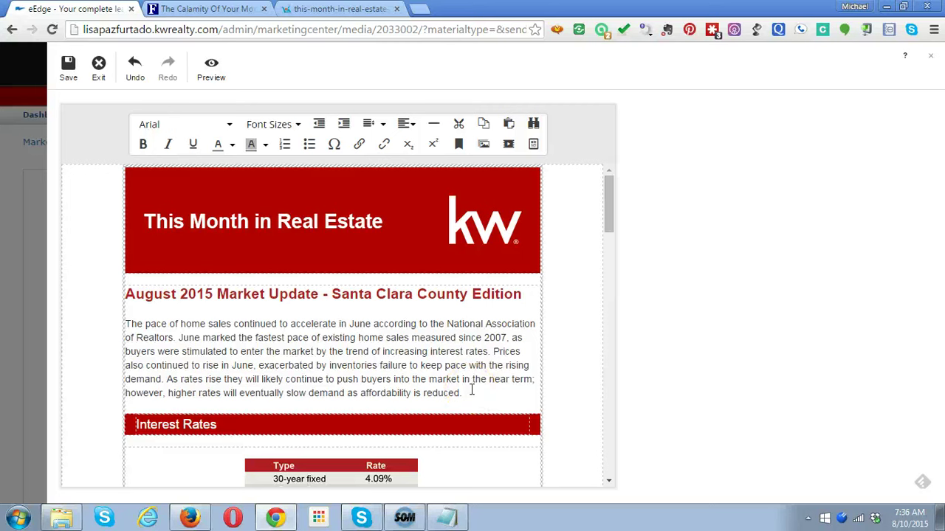
{"action": "left_click", "coordinate": [457, 521]}
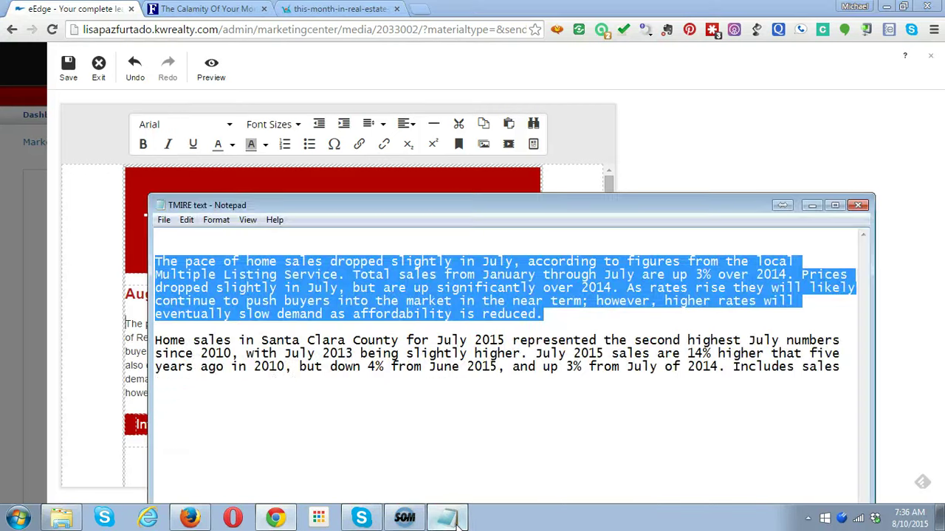
{"action": "left_click", "coordinate": [544, 315]}
{"action": "left_click_drag", "start_coordinate": [538, 316], "coordinate": [151, 260]}
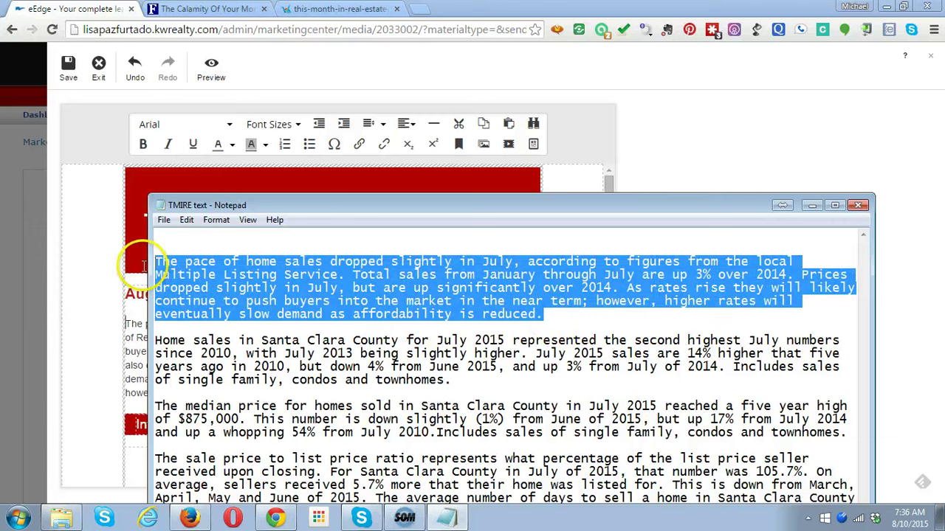
{"action": "left_click", "coordinate": [811, 205]}
{"action": "left_click_drag", "start_coordinate": [476, 394], "coordinate": [125, 325]}
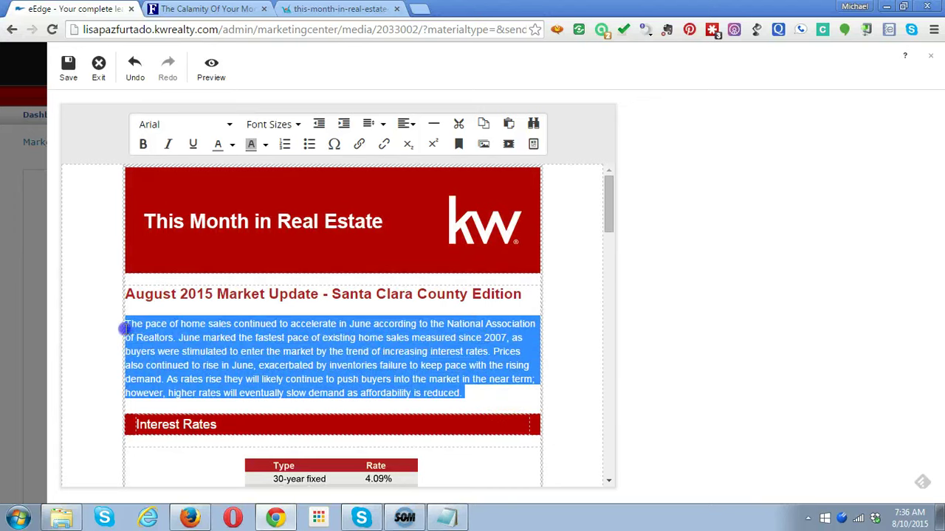
{"action": "key", "text": "Delete"}
{"action": "key", "text": "ctrl+z"}
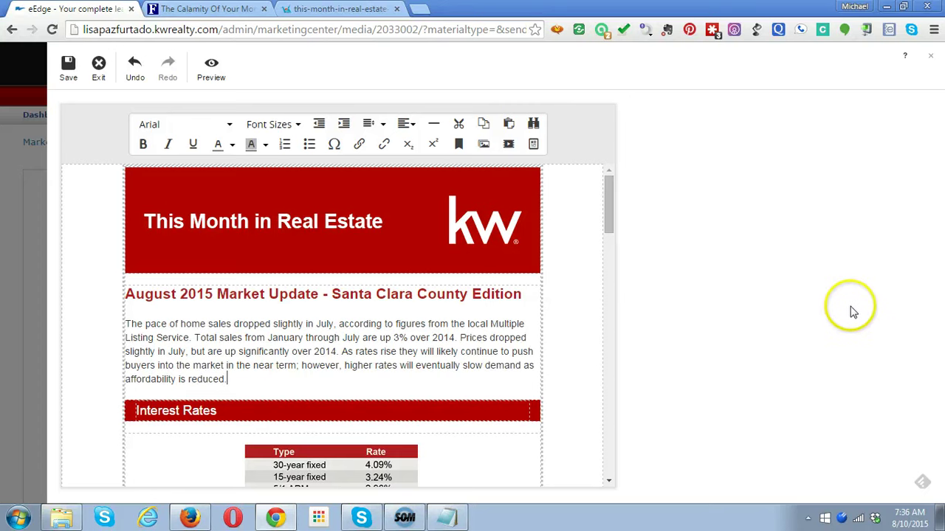
Cut the 2013-2015 line chart out of the newsletter's Home Sales section.
{"action": "left_click_drag", "start_coordinate": [608, 211], "coordinate": [607, 289]}
{"action": "left_click", "coordinate": [356, 295]}
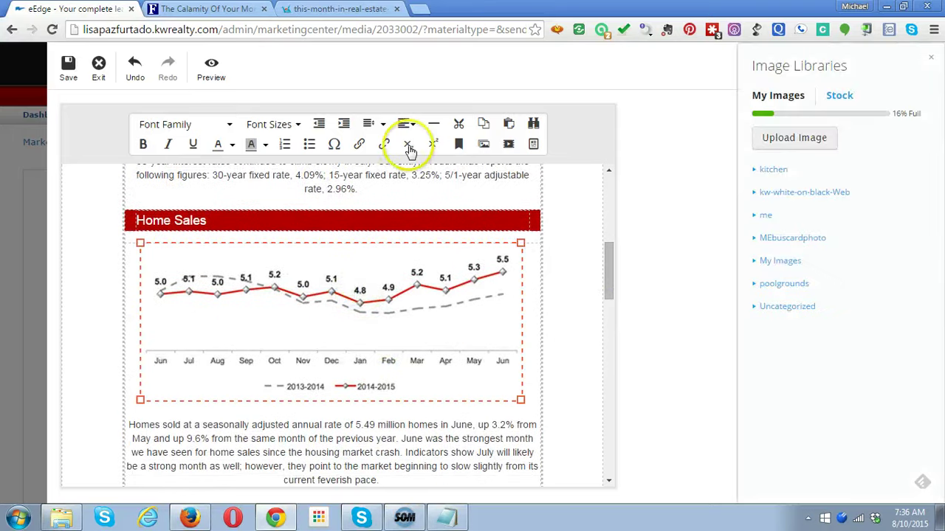
{"action": "left_click", "coordinate": [458, 124]}
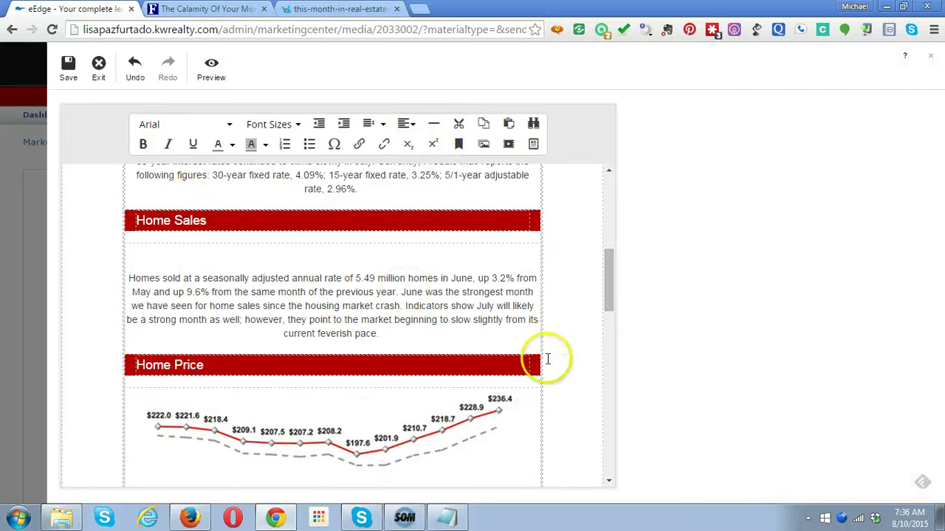
Insert an image in the empty Home Sales chart space, uploading Slide1.PNG from the SCC folder.
{"action": "left_click", "coordinate": [477, 251]}
{"action": "left_click", "coordinate": [481, 145]}
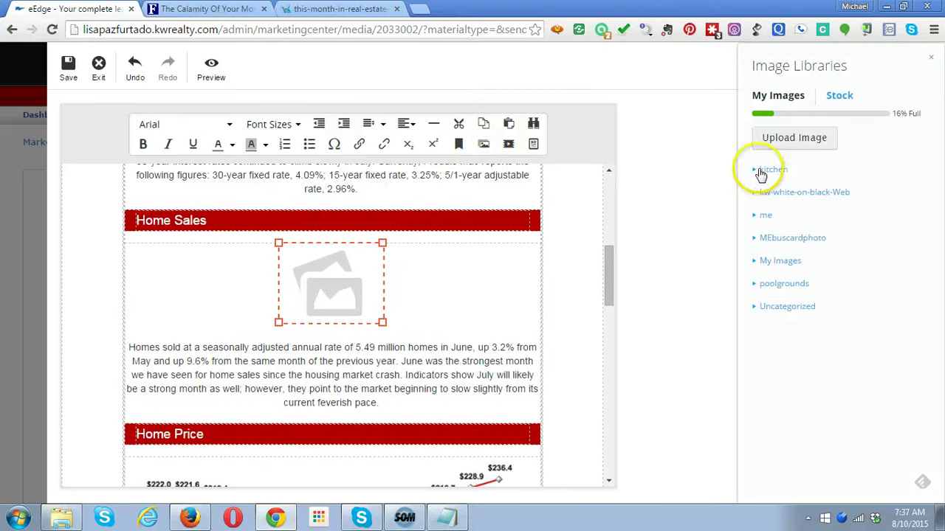
{"action": "left_click", "coordinate": [778, 145]}
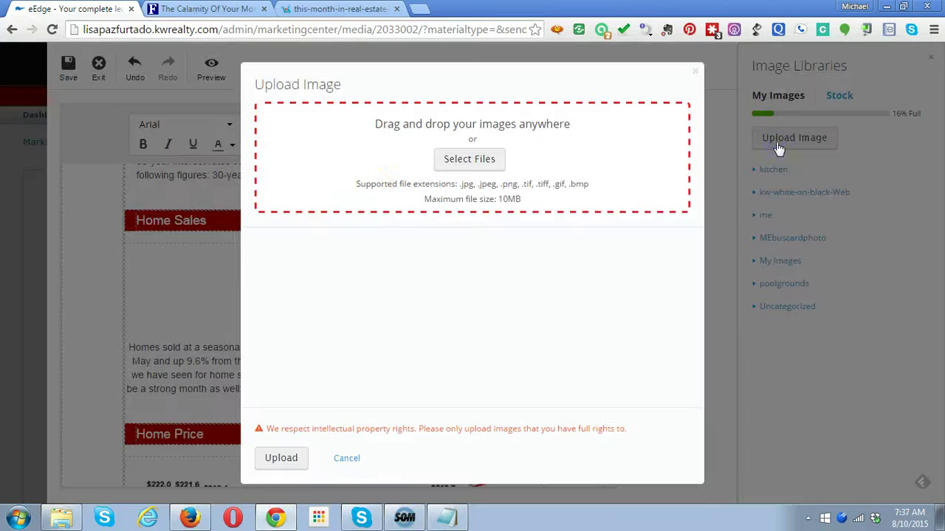
{"action": "left_click", "coordinate": [468, 159]}
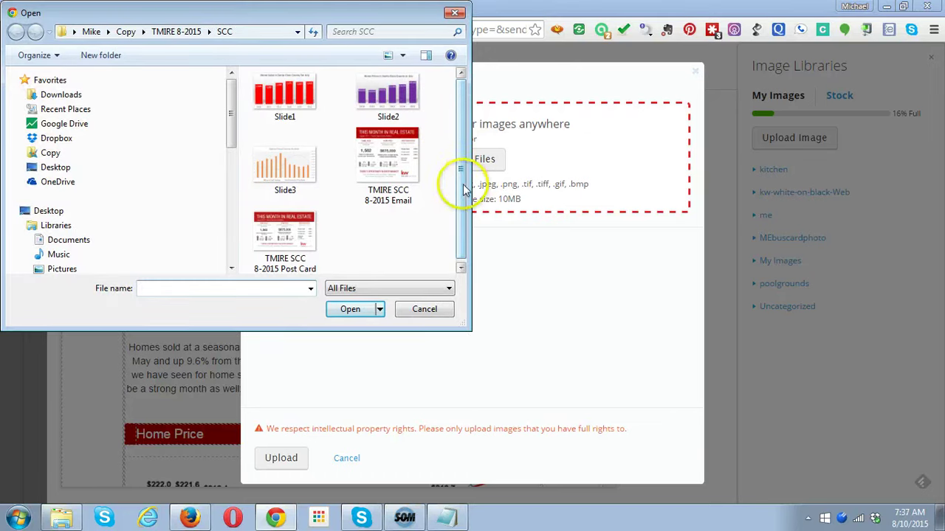
{"action": "double_click", "coordinate": [274, 96]}
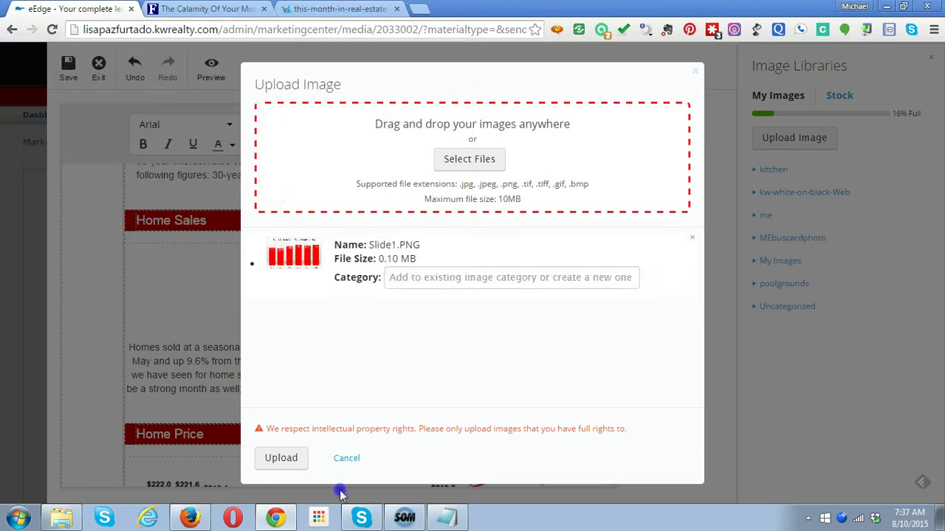
{"action": "left_click", "coordinate": [274, 461]}
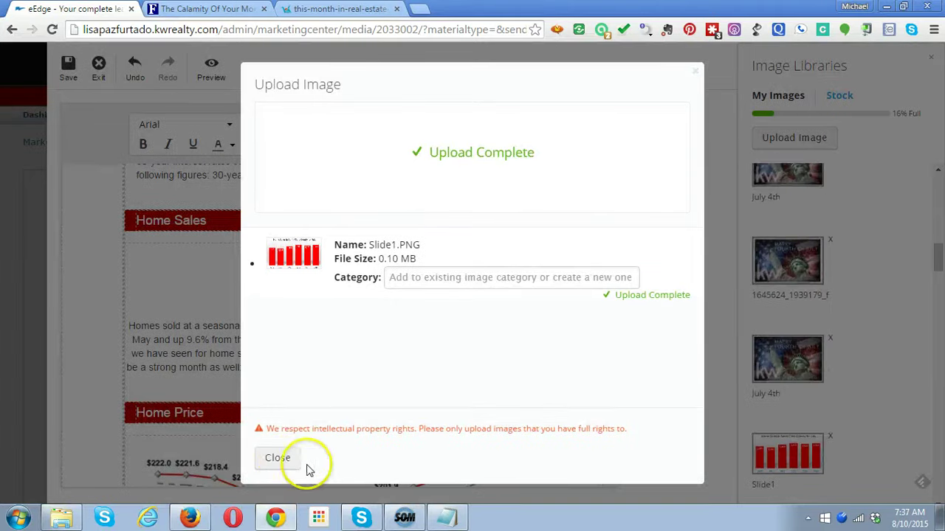
{"action": "left_click", "coordinate": [279, 457]}
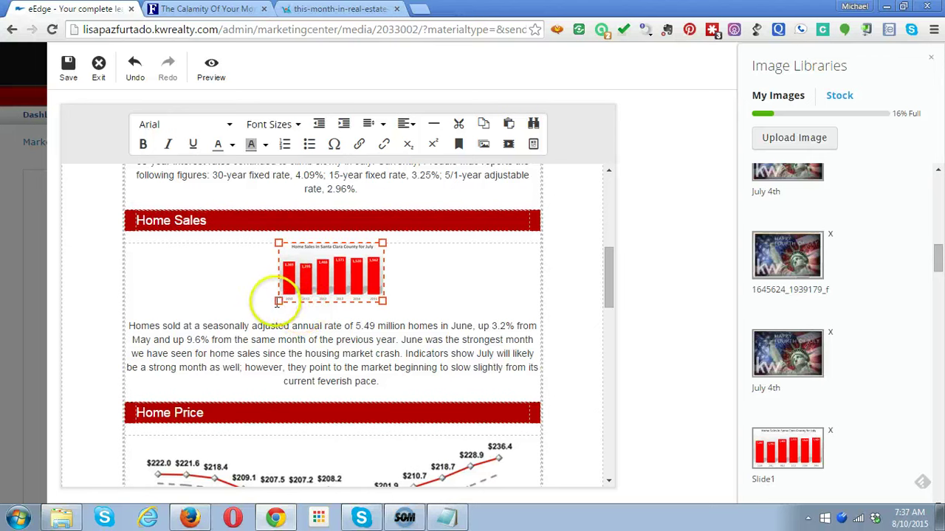
Enlarge the Santa Clara County home sales chart to nearly the full width of the newsletter column.
{"action": "left_click_drag", "start_coordinate": [274, 303], "coordinate": [143, 377]}
{"action": "mouse_move", "coordinate": [140, 331]}
{"action": "left_mouse_down"}
{"action": "mouse_move", "coordinate": [131, 364]}
{"action": "mouse_move", "coordinate": [131, 333]}
{"action": "left_mouse_up"}
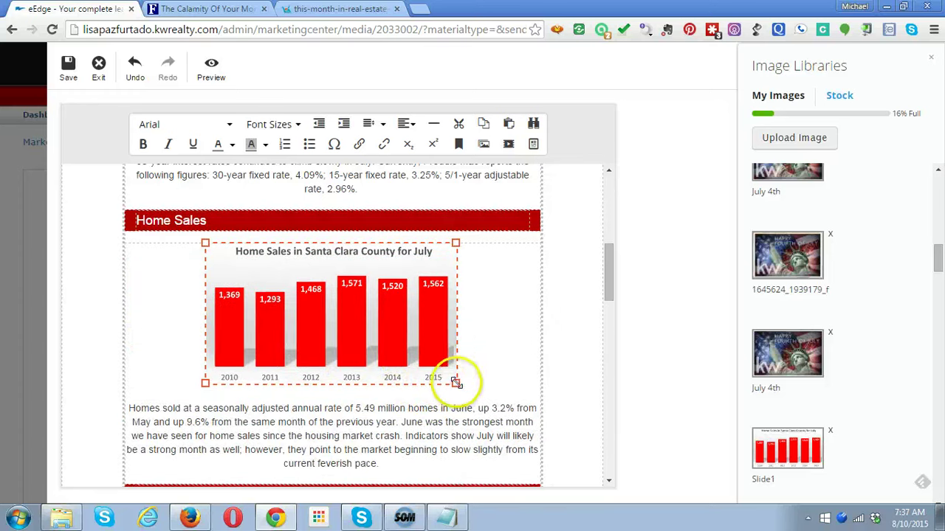
{"action": "left_click_drag", "start_coordinate": [456, 383], "coordinate": [536, 452]}
{"action": "left_click_drag", "start_coordinate": [167, 428], "coordinate": [126, 443]}
{"action": "left_click_drag", "start_coordinate": [513, 448], "coordinate": [534, 462]}
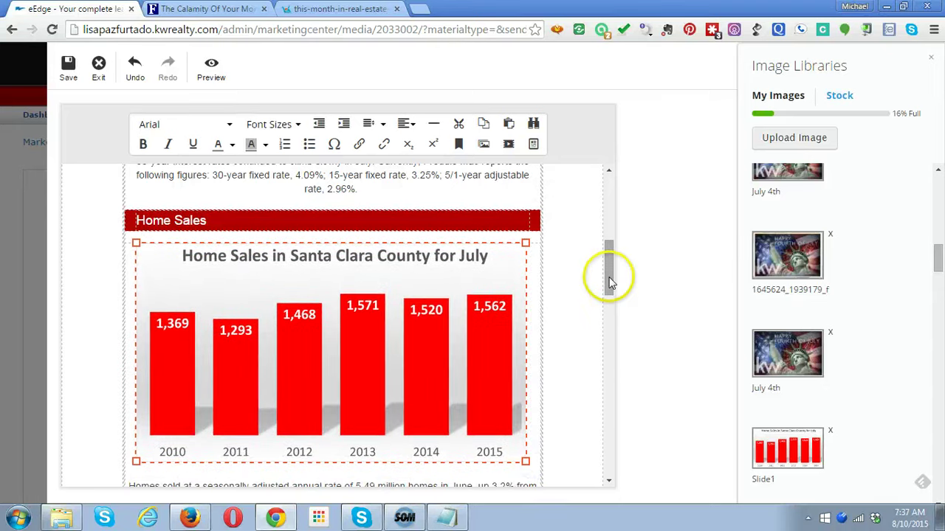
Replace the paragraph under the Home Sales chart with the Santa Clara County July 2015 home sales paragraph from Notepad.
{"action": "left_click_drag", "start_coordinate": [610, 280], "coordinate": [605, 315]}
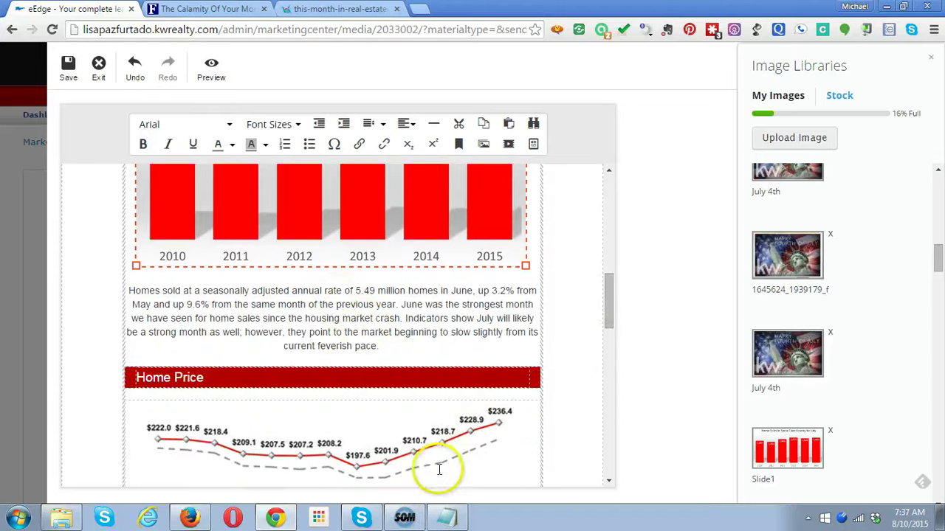
{"action": "left_click", "coordinate": [446, 517]}
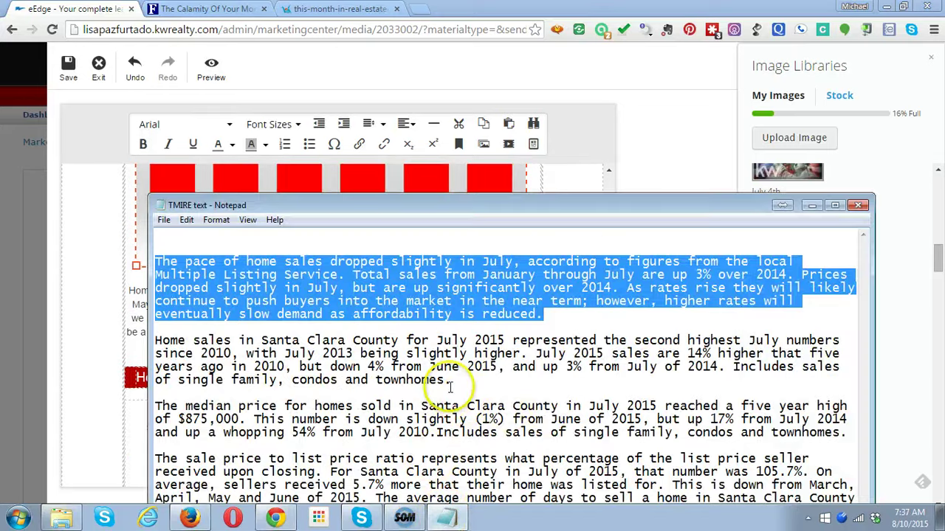
{"action": "left_click_drag", "start_coordinate": [452, 382], "coordinate": [157, 340]}
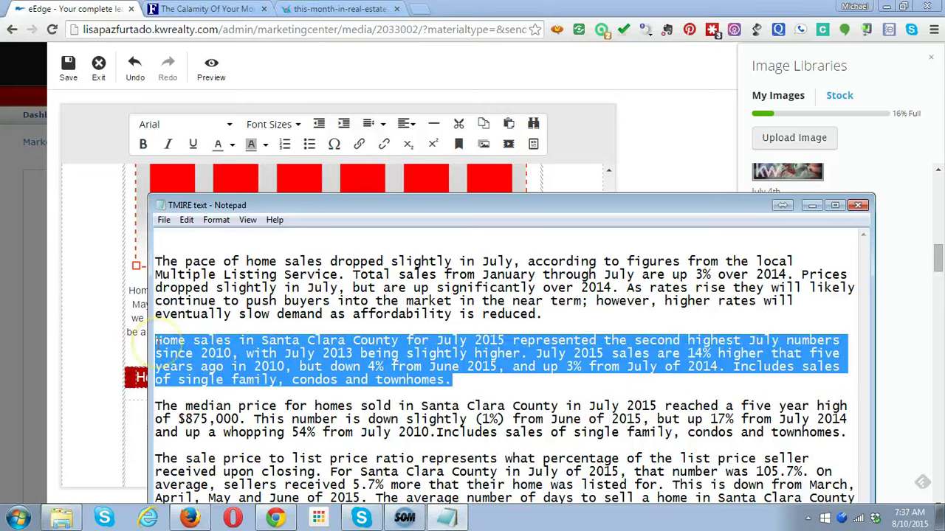
{"action": "left_click", "coordinate": [810, 206]}
{"action": "left_click_drag", "start_coordinate": [380, 347], "coordinate": [126, 294]}
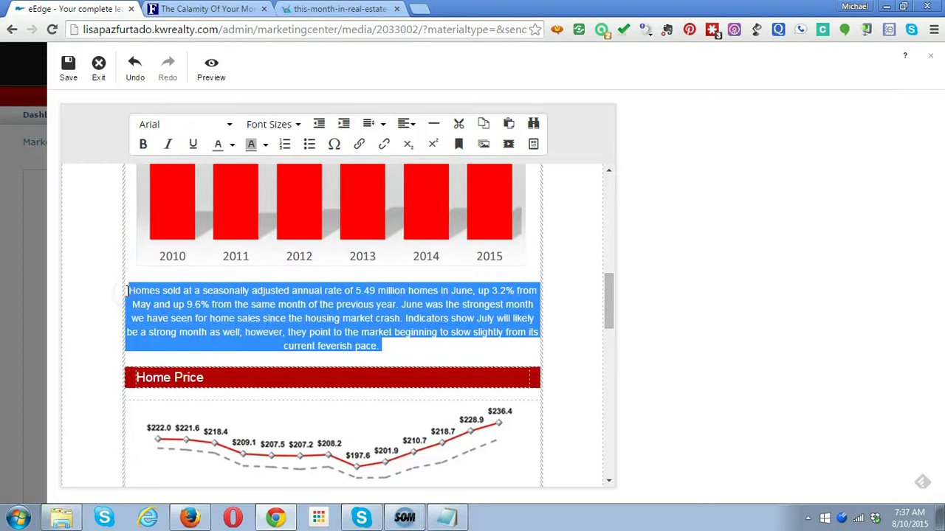
{"action": "key", "text": "ctrl+v"}
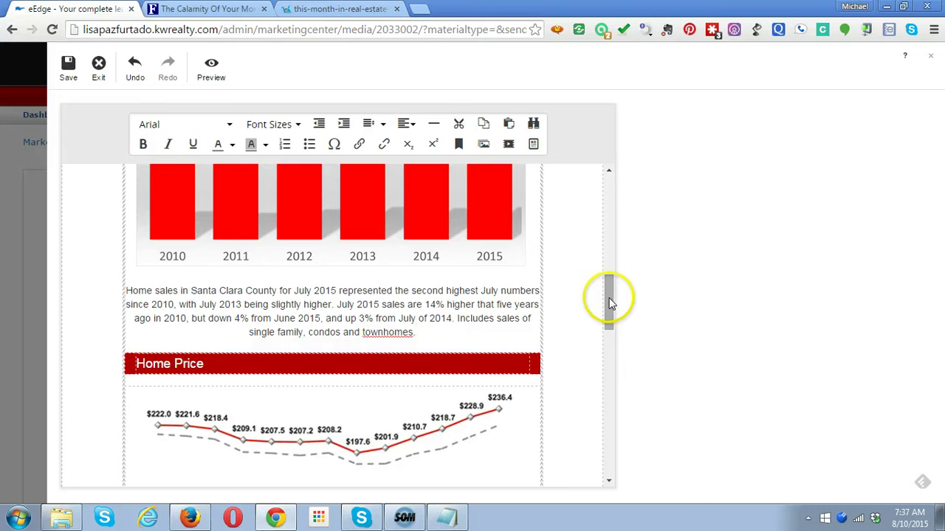
Cut the 2013-2015 line chart out of the newsletter's Home Price section.
{"action": "left_click_drag", "start_coordinate": [610, 301], "coordinate": [613, 327]}
{"action": "left_click", "coordinate": [293, 305]}
{"action": "left_click", "coordinate": [483, 142]}
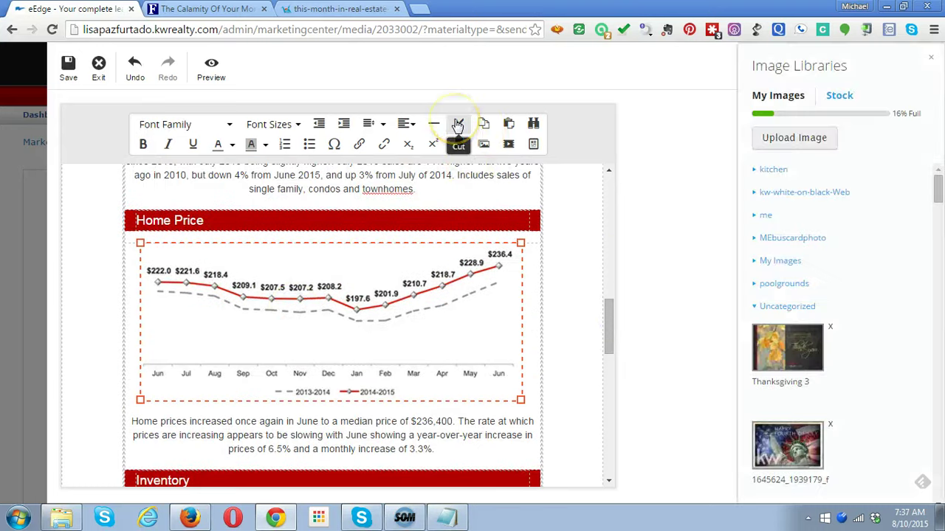
{"action": "left_click", "coordinate": [457, 124]}
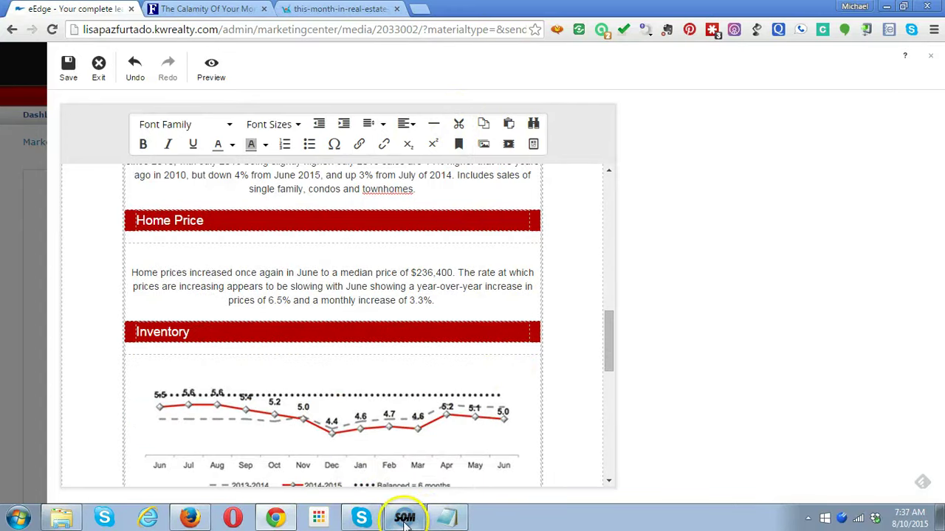
{"action": "mouse_move", "coordinate": [404, 523]}
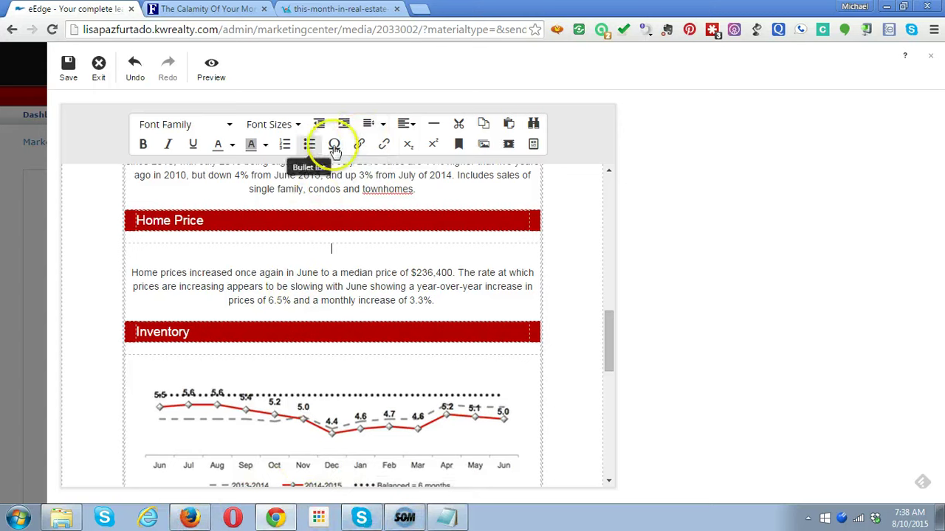
{"action": "left_click", "coordinate": [484, 144]}
{"action": "left_click", "coordinate": [291, 319]}
{"action": "left_click", "coordinate": [375, 308]}
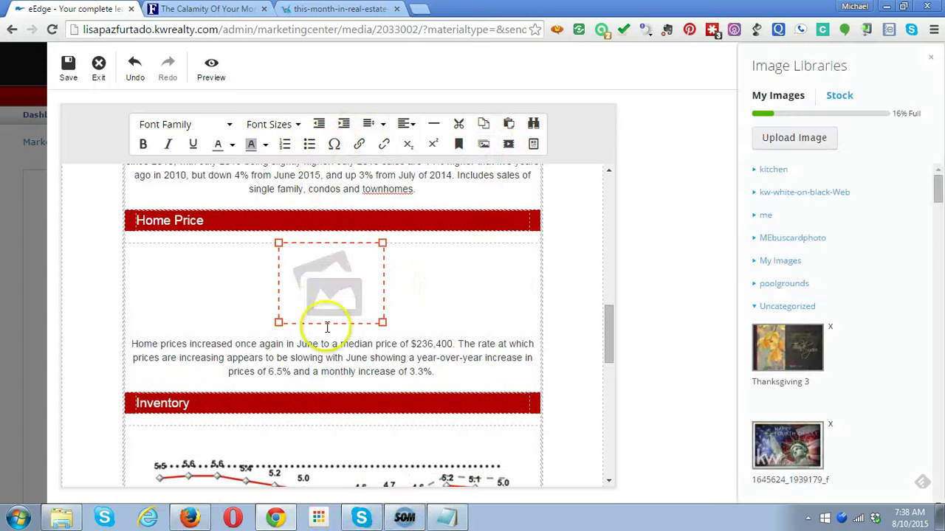
{"action": "left_click", "coordinate": [786, 138]}
{"action": "left_click", "coordinate": [483, 161]}
{"action": "double_click", "coordinate": [406, 104]}
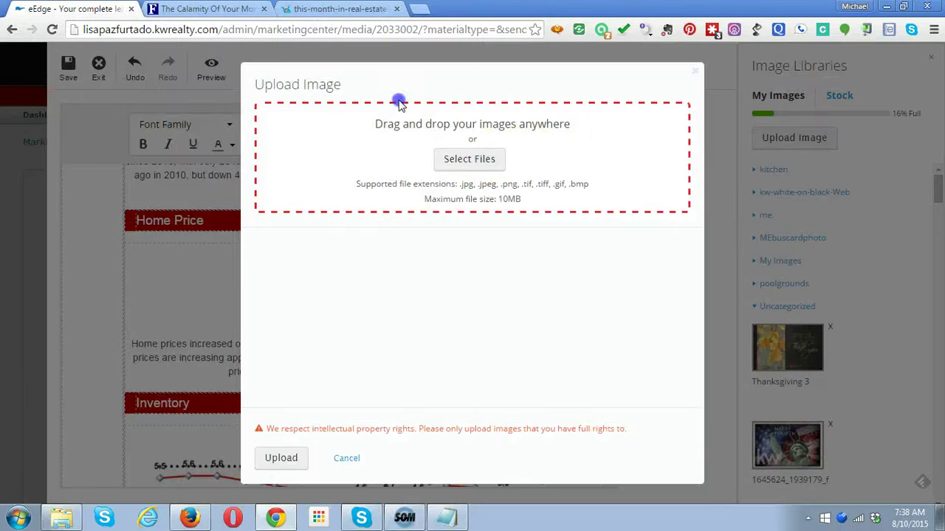
{"action": "left_click", "coordinate": [281, 458]}
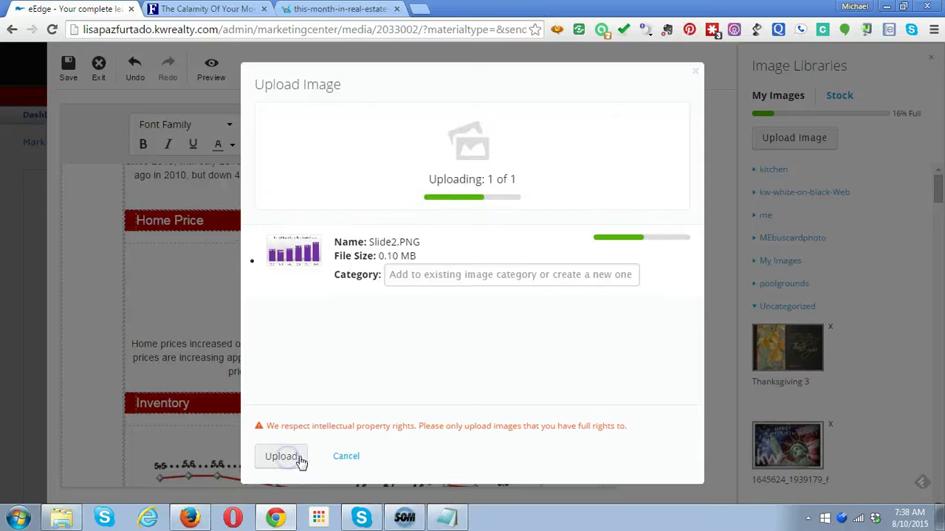
{"action": "left_click", "coordinate": [347, 457]}
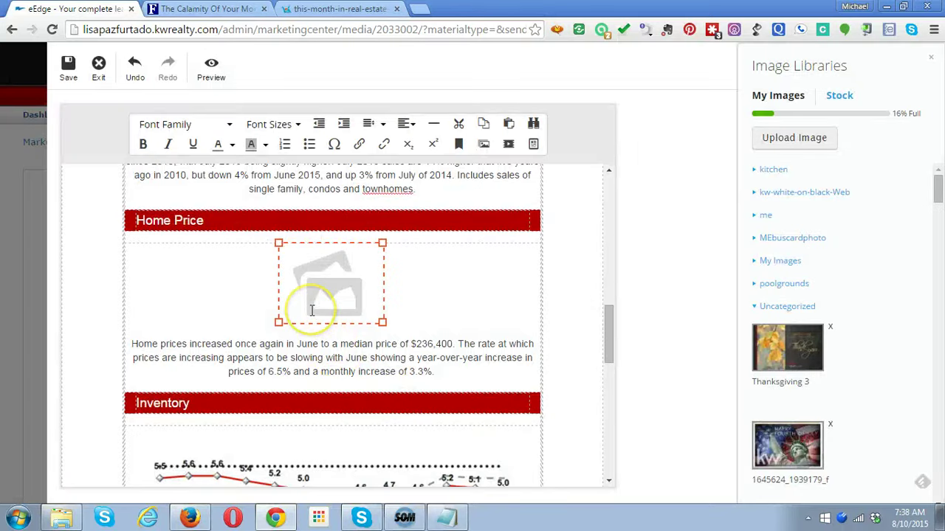
{"action": "left_click_drag", "start_coordinate": [279, 321], "coordinate": [243, 334]}
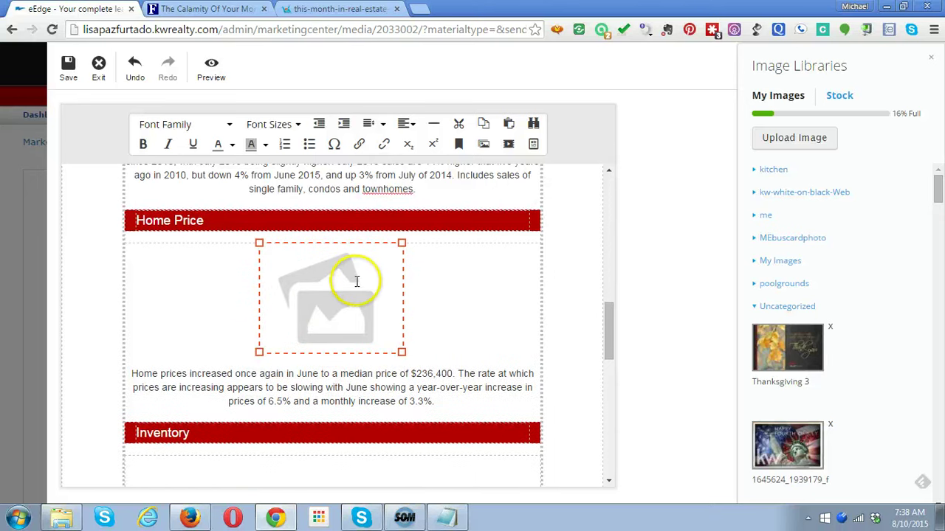
{"action": "key", "text": "Delete"}
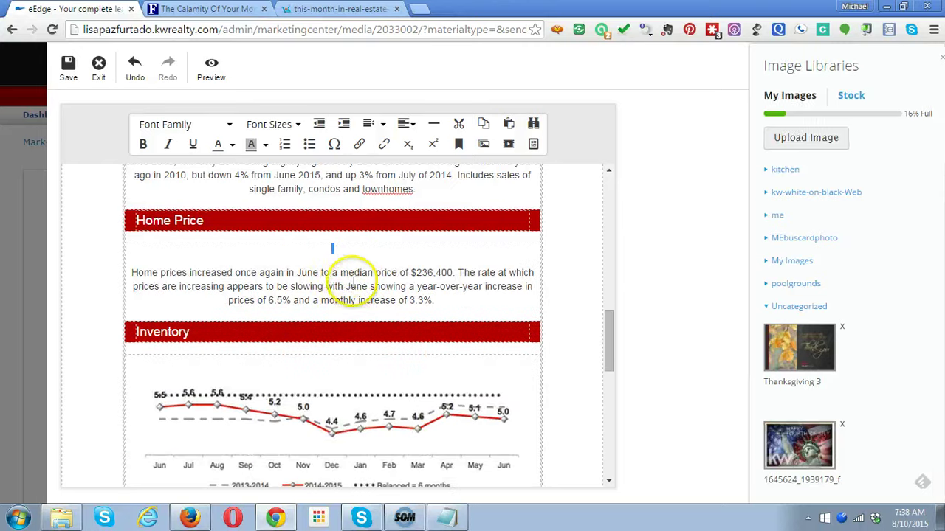
Insert an image in the empty Home Price chart space, uploading Slide2.PNG from the SCC folder.
{"action": "left_click", "coordinate": [339, 252]}
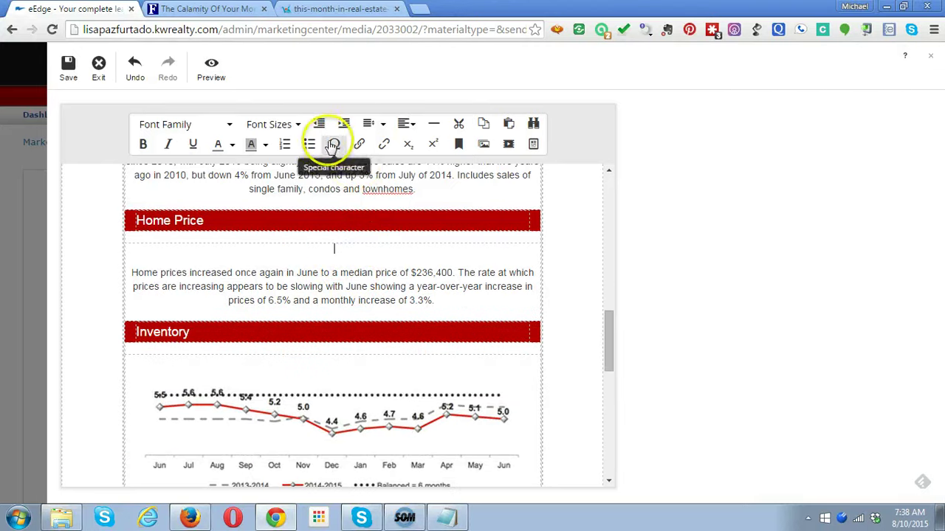
{"action": "left_click", "coordinate": [483, 143]}
{"action": "left_click", "coordinate": [361, 283]}
{"action": "left_click", "coordinate": [780, 139]}
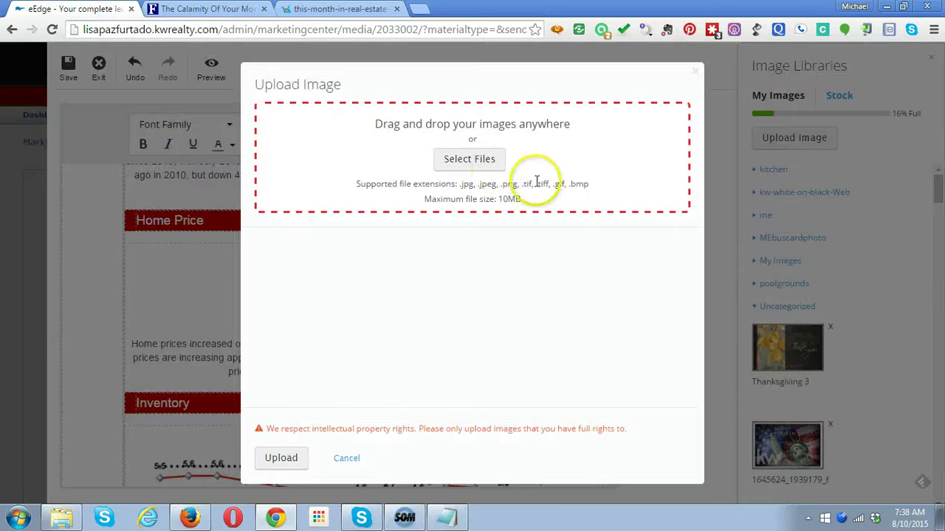
{"action": "left_click", "coordinate": [475, 158]}
{"action": "left_click", "coordinate": [371, 122]}
{"action": "left_click", "coordinate": [347, 309]}
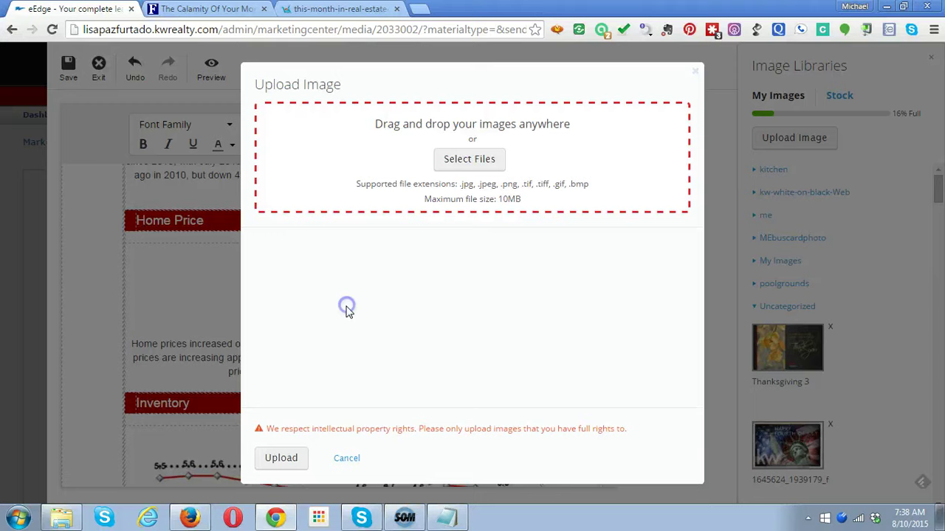
{"action": "left_click", "coordinate": [287, 456]}
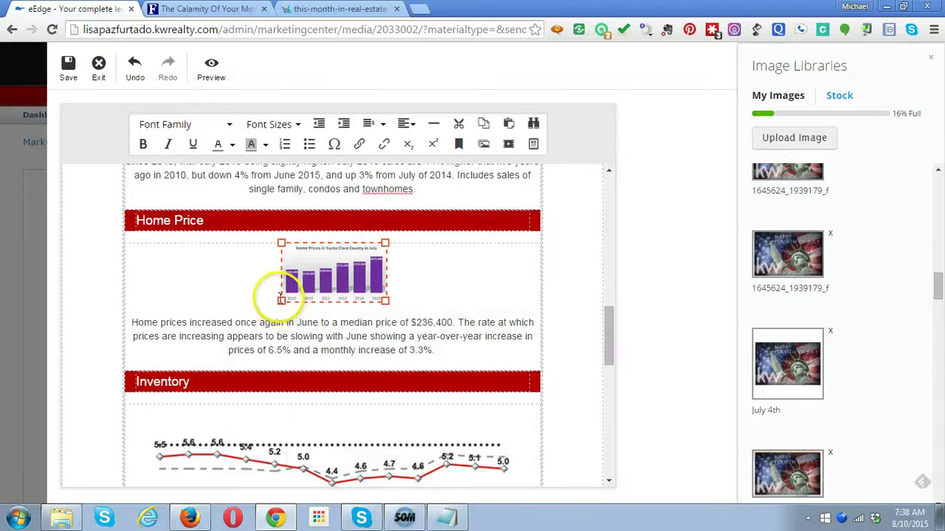
Enlarge the Santa Clara County home prices chart to nearly the full width of the newsletter column.
{"action": "left_click_drag", "start_coordinate": [279, 299], "coordinate": [124, 347]}
{"action": "left_click_drag", "start_coordinate": [462, 386], "coordinate": [538, 449]}
{"action": "left_click_drag", "start_coordinate": [163, 432], "coordinate": [130, 450]}
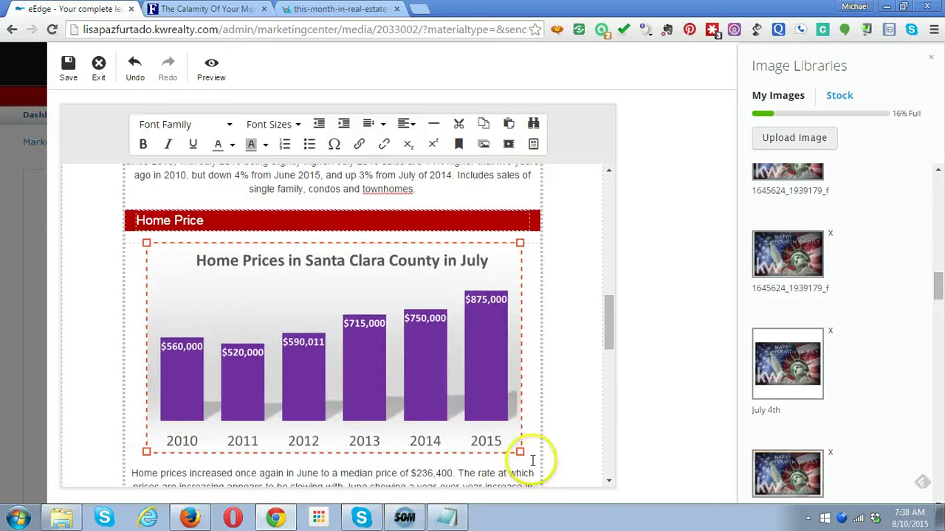
{"action": "left_click_drag", "start_coordinate": [521, 450], "coordinate": [528, 454]}
{"action": "scroll", "coordinate": [581, 347], "scroll_direction": "down", "scroll_amount": 2}
{"action": "left_click_drag", "start_coordinate": [143, 316], "coordinate": [138, 323]}
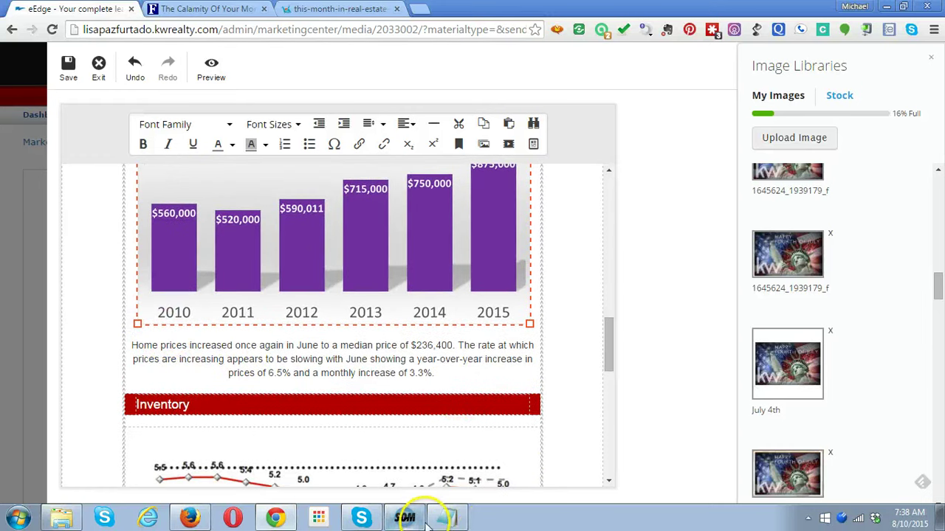
Replace the paragraph under the Home Price chart with the Santa Clara County July 2015 median price paragraph from Notepad.
{"action": "left_click", "coordinate": [447, 517]}
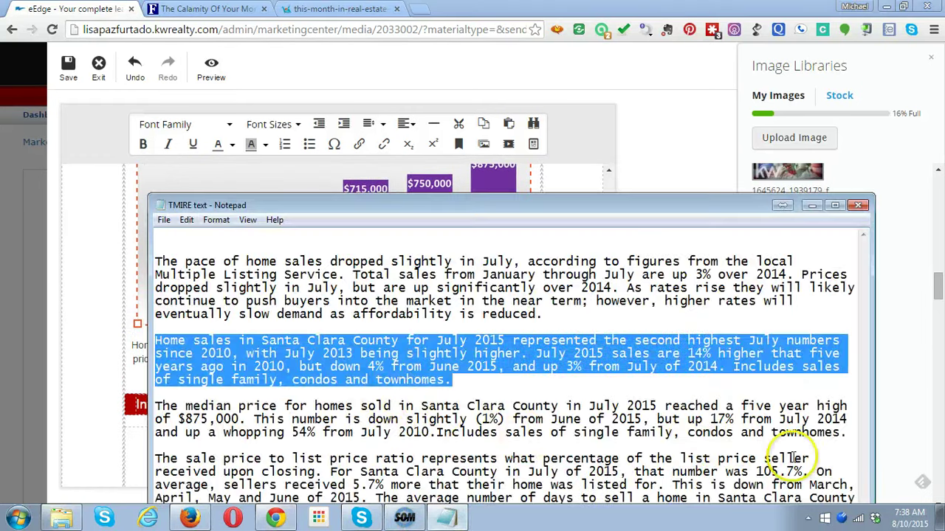
{"action": "left_click_drag", "start_coordinate": [846, 434], "coordinate": [136, 405]}
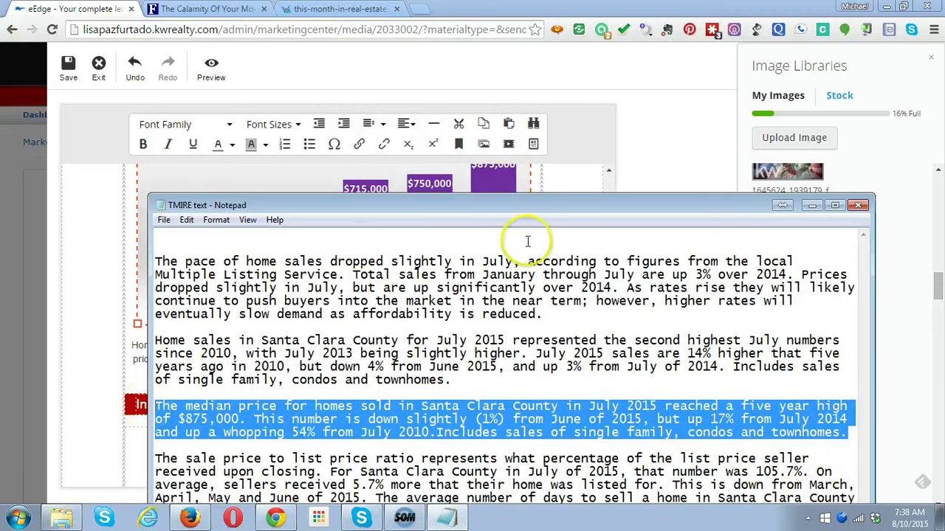
{"action": "left_click", "coordinate": [812, 205]}
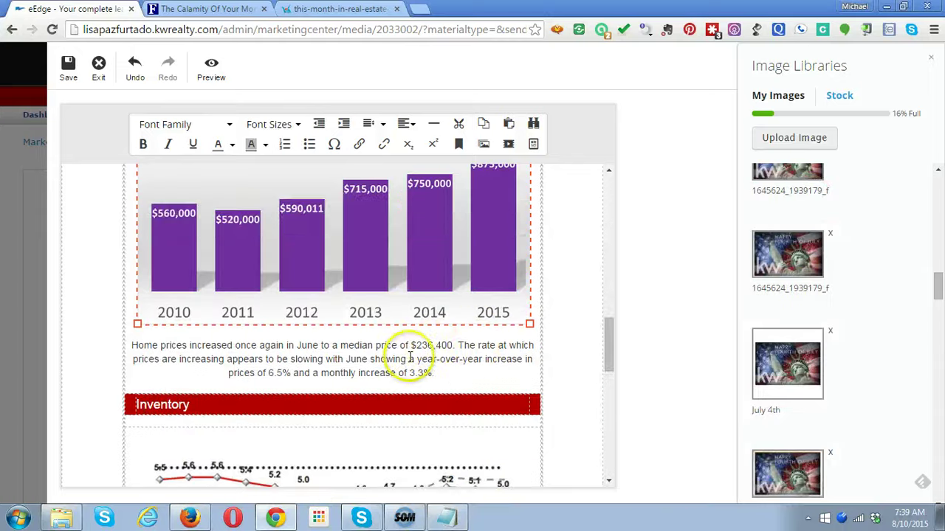
{"action": "scroll", "coordinate": [437, 344], "scroll_direction": "down", "scroll_amount": 1}
{"action": "left_click_drag", "start_coordinate": [445, 305], "coordinate": [129, 278]}
{"action": "key", "text": "ctrl+v"}
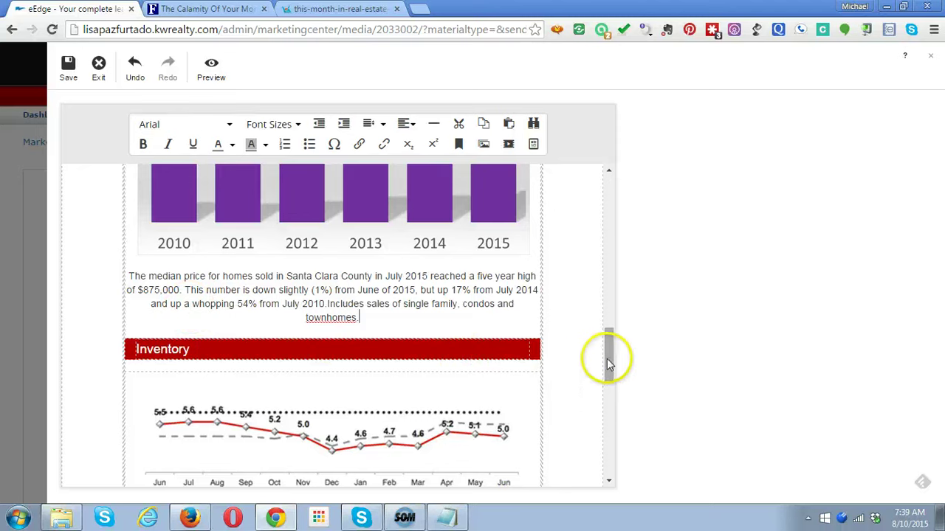
{"action": "left_click_drag", "start_coordinate": [608, 361], "coordinate": [607, 379]}
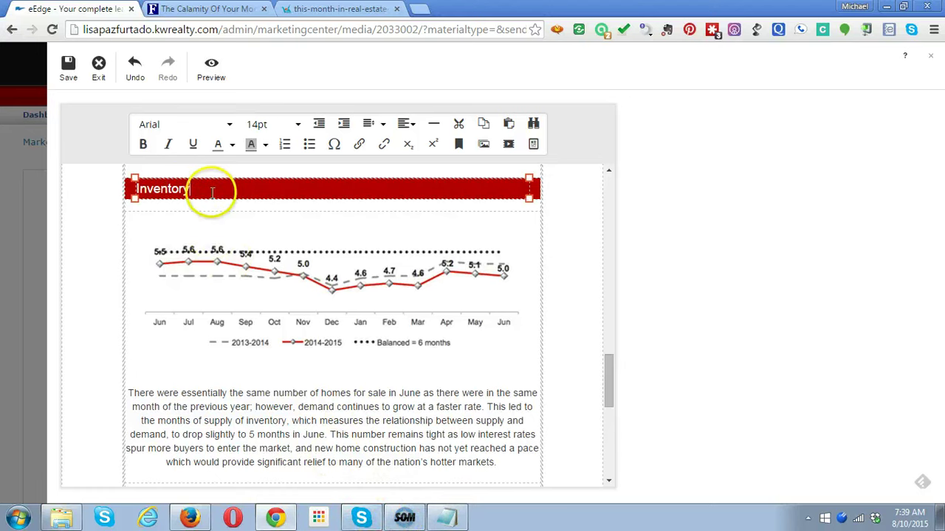
{"action": "left_click_drag", "start_coordinate": [211, 191], "coordinate": [127, 195]}
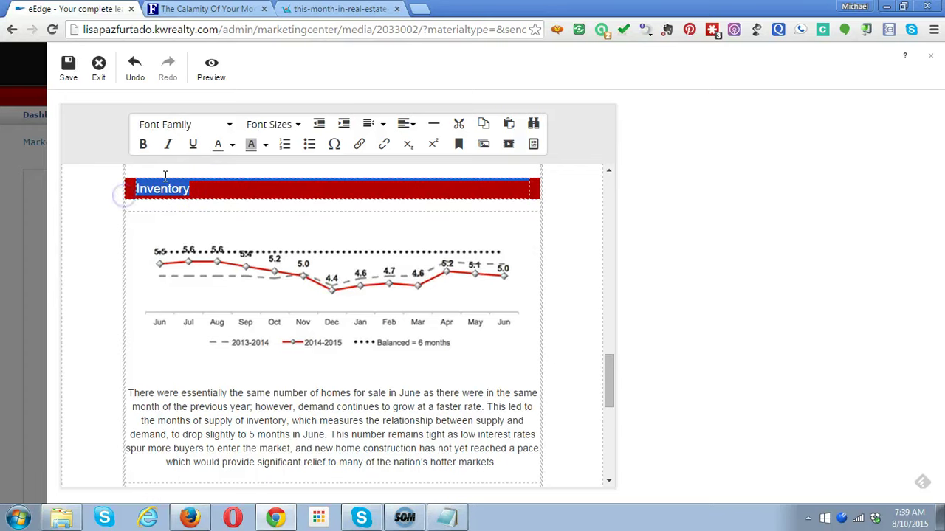
{"action": "key", "text": "Delete"}
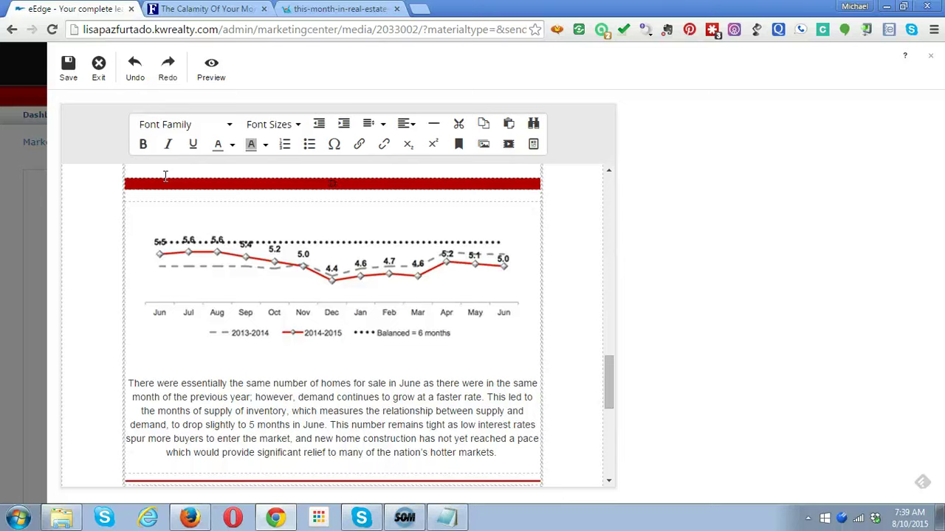
{"action": "key", "text": "ctrl+z"}
{"action": "double_click", "coordinate": [168, 187]}
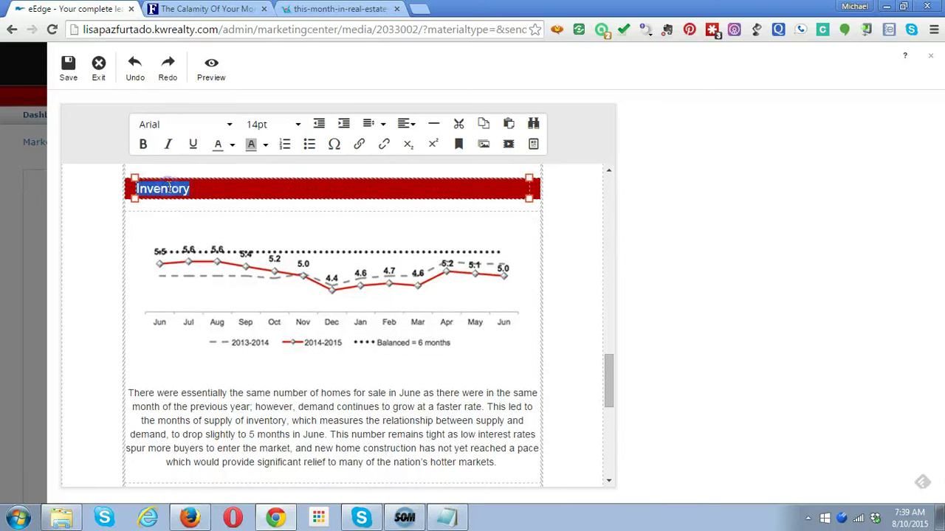
{"action": "type", "text": "D"}
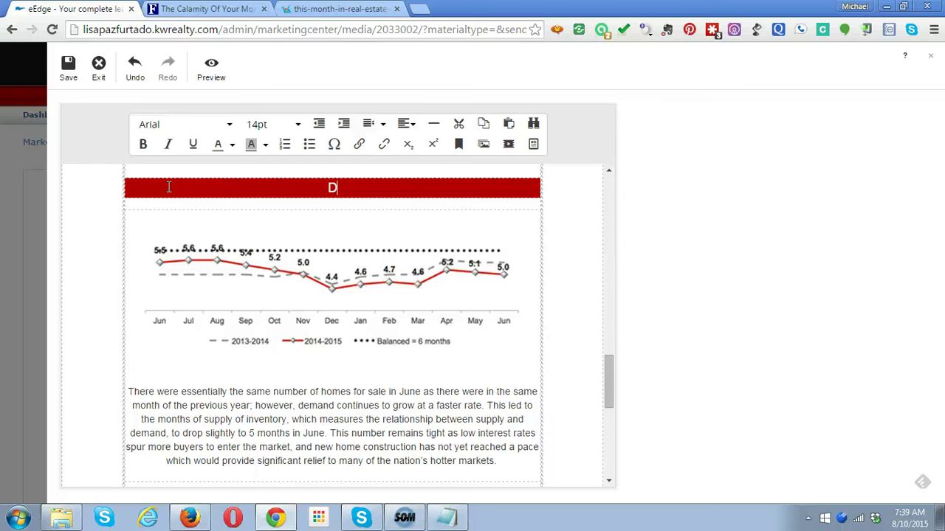
{"action": "key", "text": "ctrl+z"}
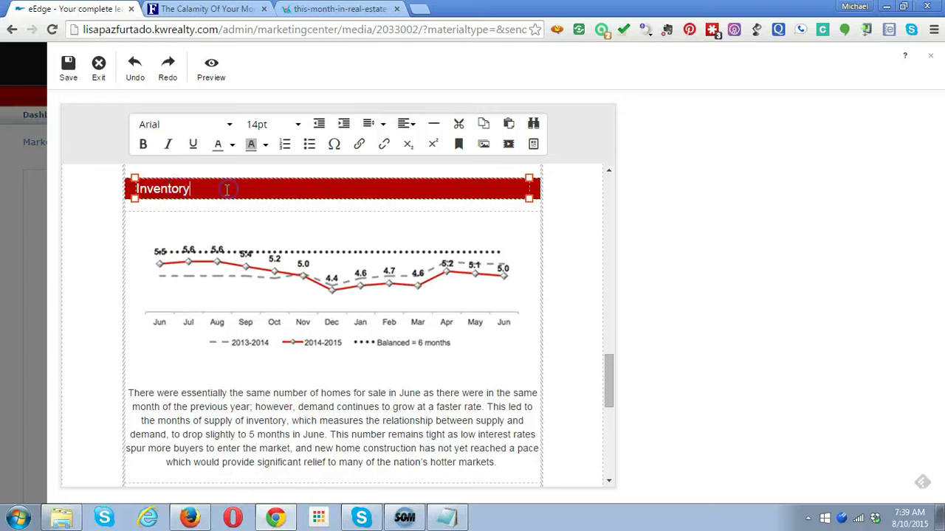
Replace the Inventory section heading text with "List to Sale Price and Days To Sell".
{"action": "left_click", "coordinate": [171, 188]}
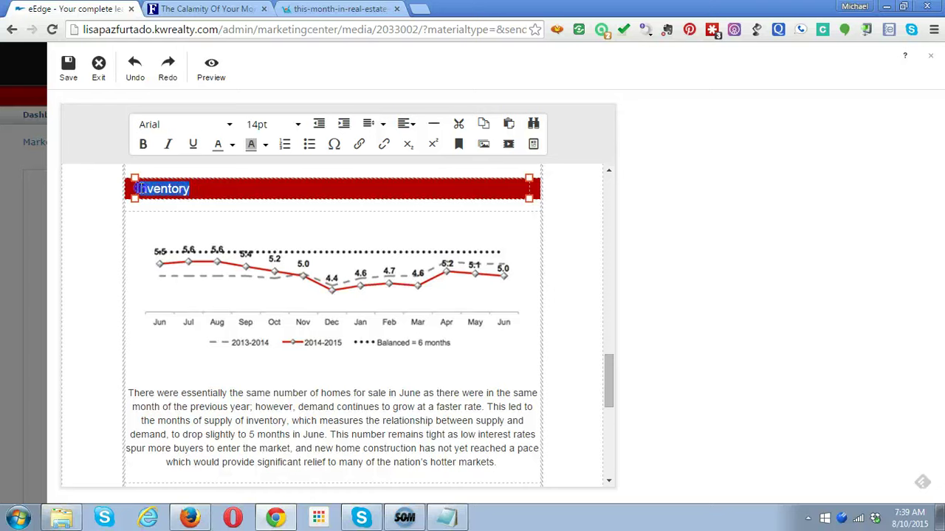
{"action": "left_click_drag", "start_coordinate": [135, 188], "coordinate": [248, 190]}
{"action": "type", "text": "List to Sale Pri"}
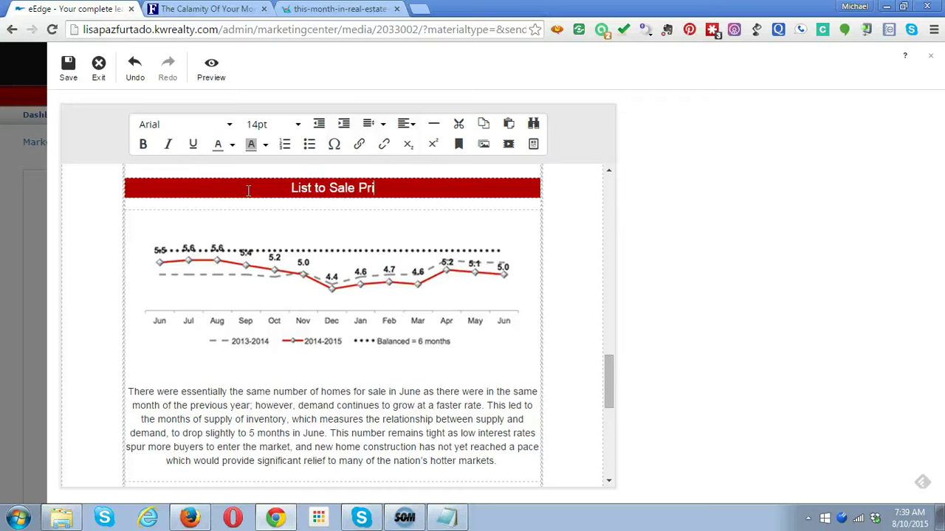
{"action": "type", "text": "ce and "}
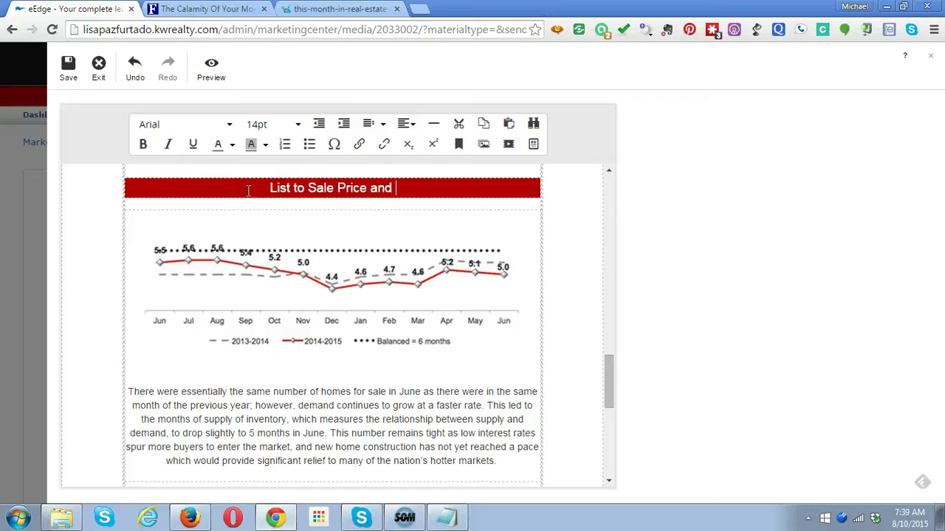
{"action": "type", "text": "Days T"}
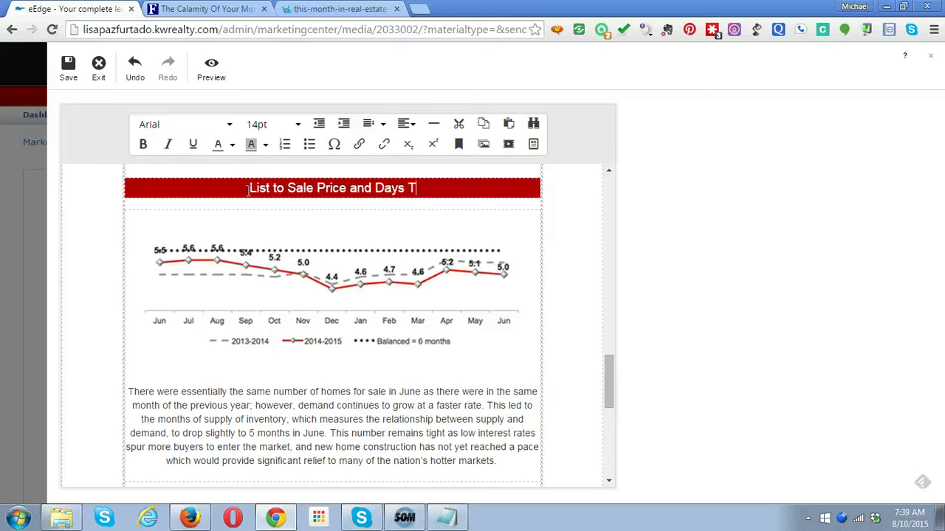
{"action": "type", "text": "o Sell"}
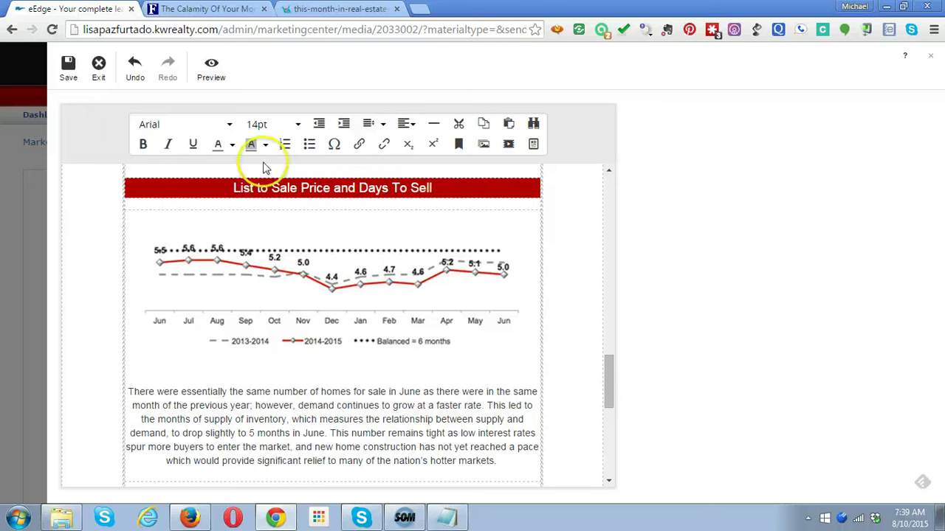
Left-align the "List to Sale Price and Days To Sell" heading within its red bar.
{"action": "left_click_drag", "start_coordinate": [432, 188], "coordinate": [220, 188]}
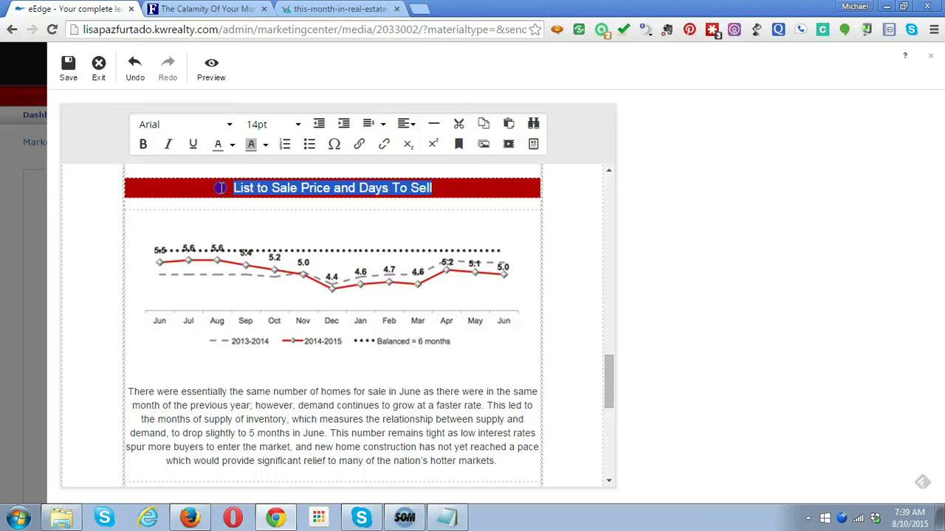
{"action": "left_click", "coordinate": [409, 125]}
{"action": "left_click", "coordinate": [406, 151]}
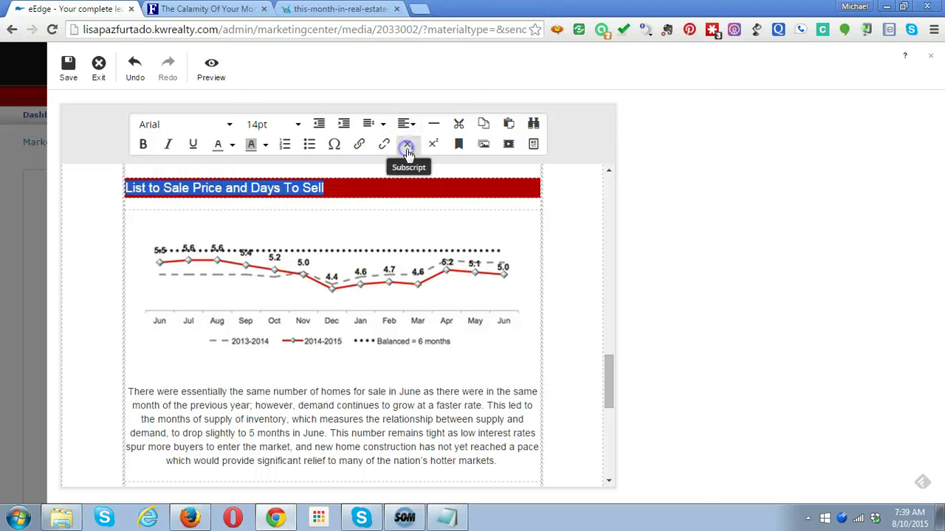
{"action": "left_click", "coordinate": [697, 201]}
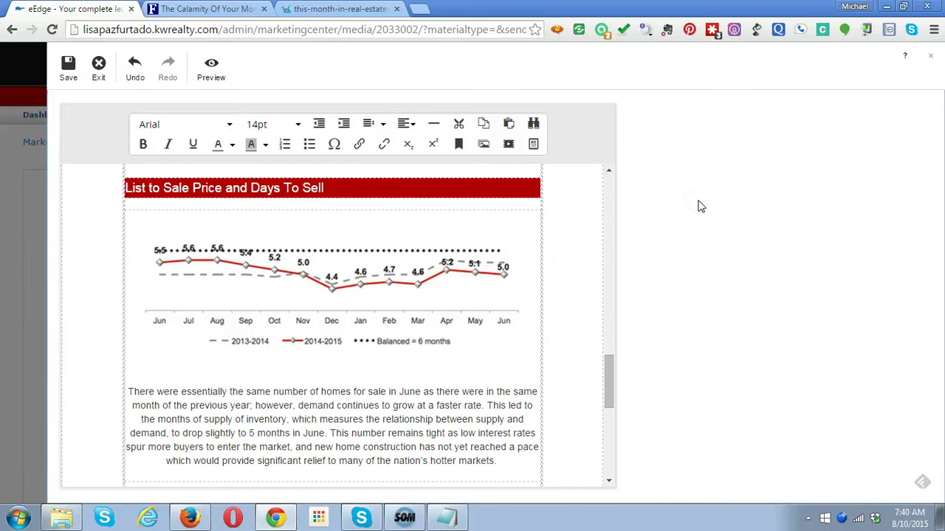
Indent the "List to Sale Price and Days To Sell" heading slightly to line up with the other section headings.
{"action": "left_click_drag", "start_coordinate": [610, 364], "coordinate": [605, 332]}
{"action": "left_click", "coordinate": [204, 421]}
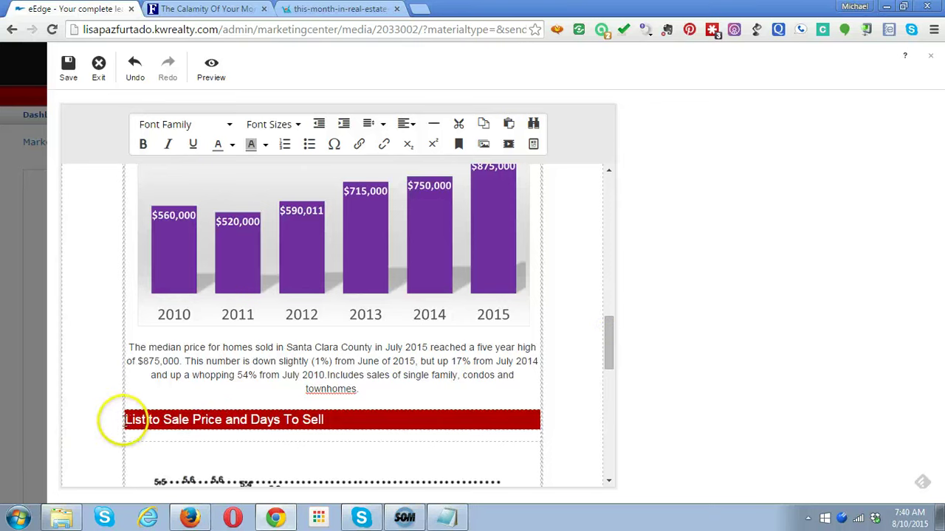
{"action": "left_click", "coordinate": [124, 421]}
{"action": "left_click", "coordinate": [198, 428]}
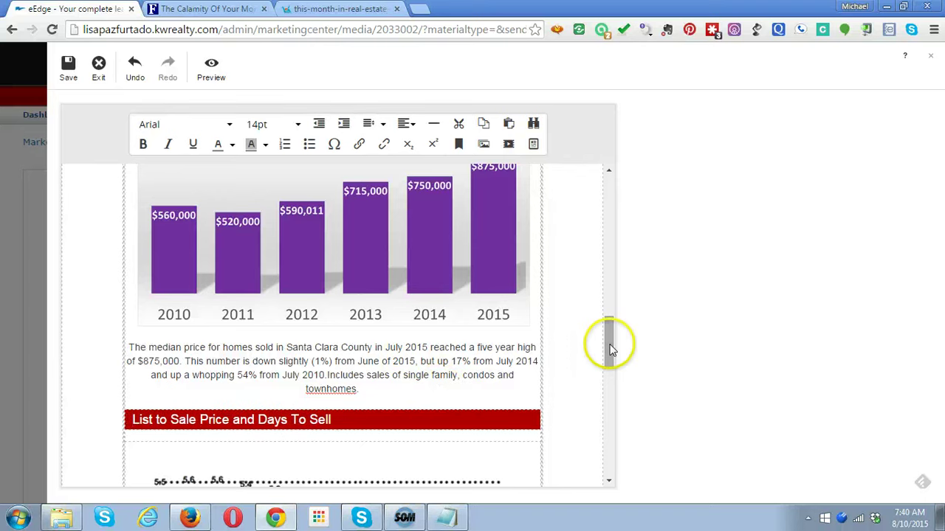
{"action": "mouse_move", "coordinate": [609, 348]}
{"action": "left_mouse_down"}
{"action": "mouse_move", "coordinate": [613, 320]}
{"action": "mouse_move", "coordinate": [613, 345]}
{"action": "left_mouse_up"}
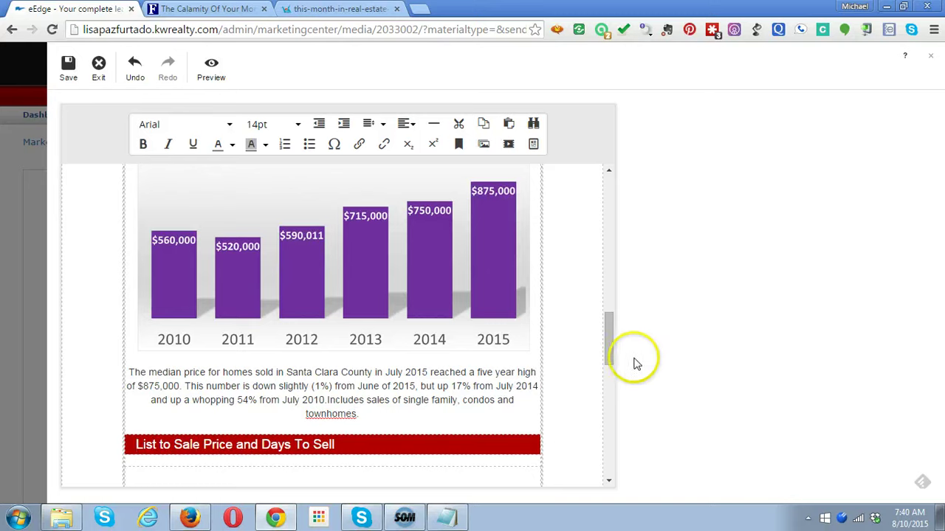
{"action": "left_click_drag", "start_coordinate": [607, 336], "coordinate": [603, 301]}
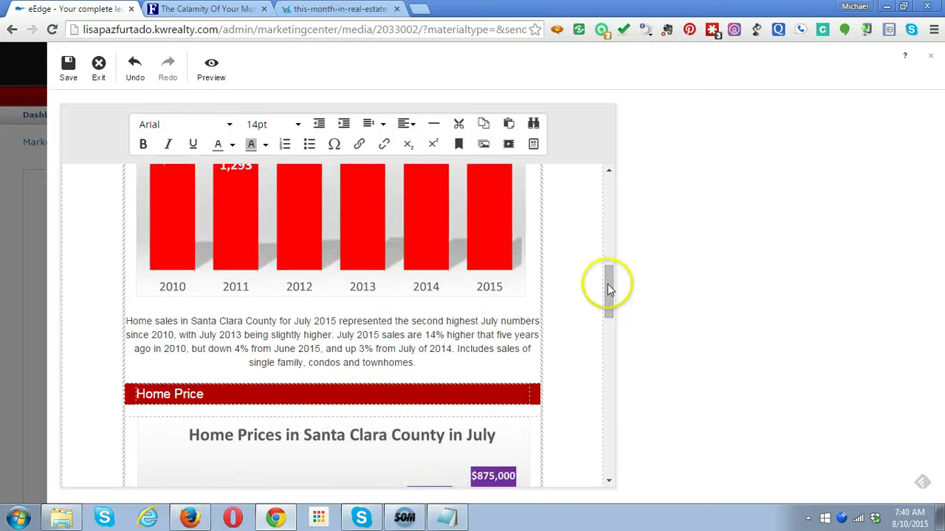
Cut the months-of-inventory line chart out of the List to Sale Price and Days To Sell section.
{"action": "left_click_drag", "start_coordinate": [607, 285], "coordinate": [588, 367]}
{"action": "left_click", "coordinate": [318, 347]}
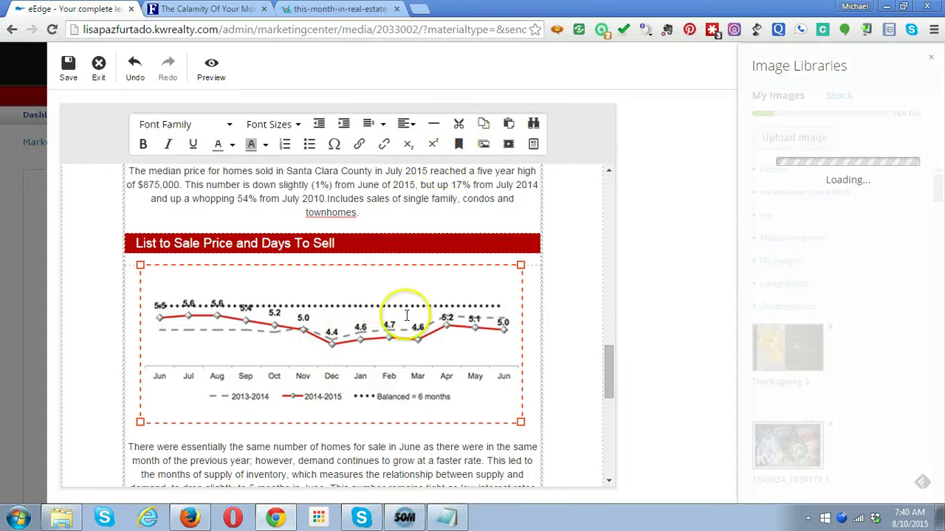
{"action": "left_click", "coordinate": [459, 126]}
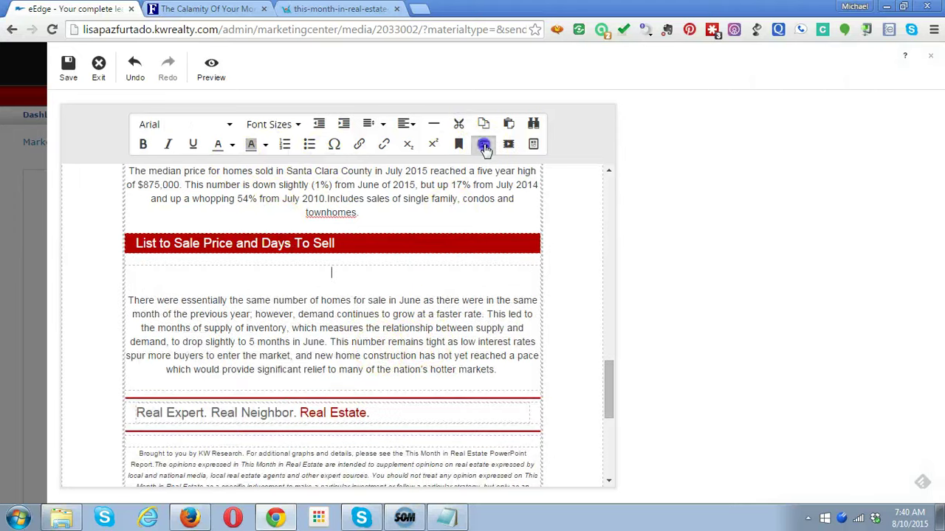
Insert an image in the empty chart space under the List to Sale Price heading, uploading Slide3.PNG.
{"action": "left_click", "coordinate": [483, 145]}
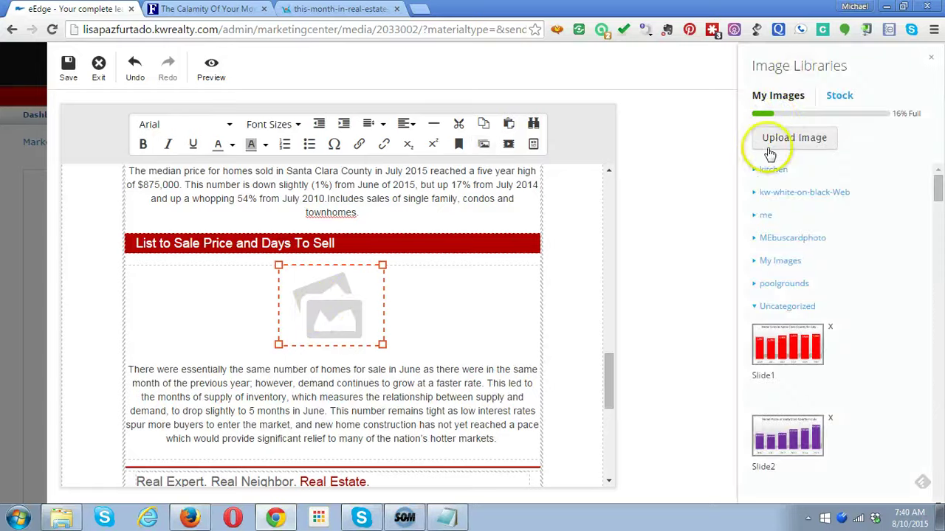
{"action": "left_click", "coordinate": [778, 137]}
{"action": "left_click", "coordinate": [468, 162]}
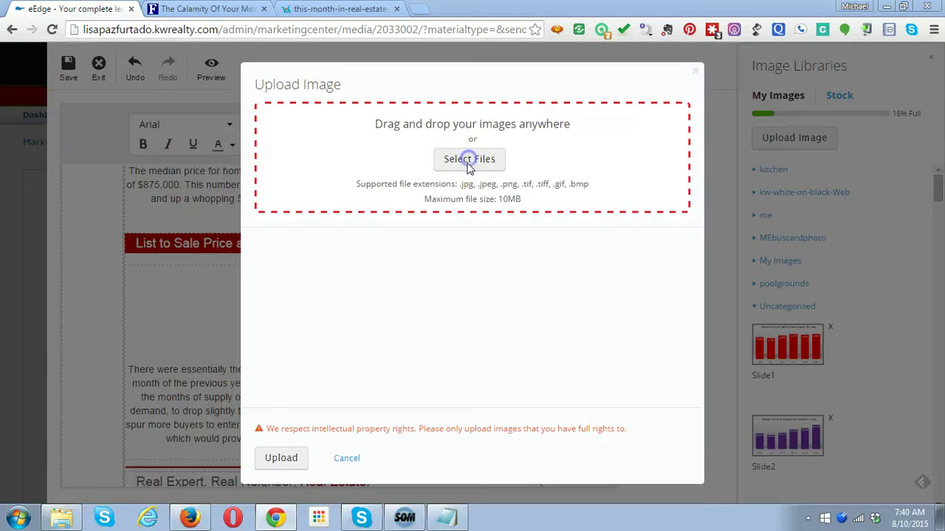
{"action": "left_click", "coordinate": [298, 172]}
{"action": "double_click", "coordinate": [297, 171]}
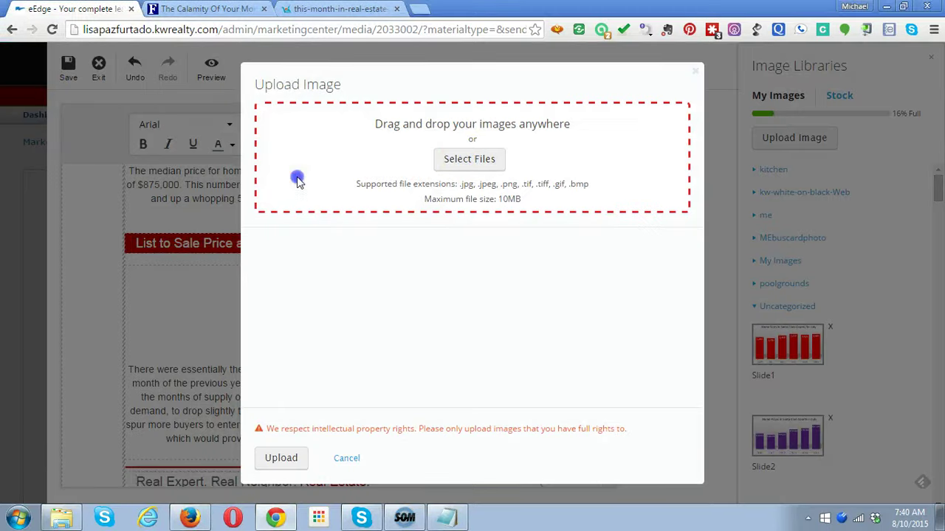
{"action": "left_click", "coordinate": [284, 459]}
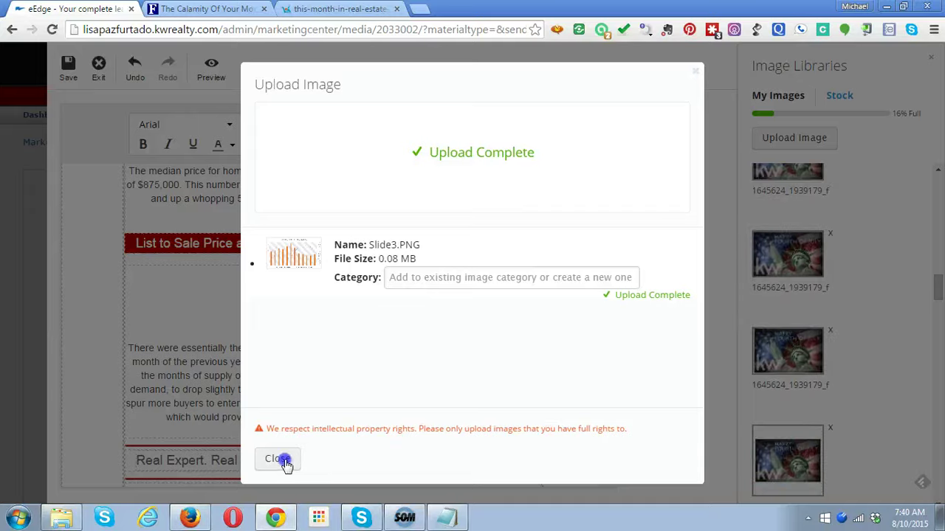
{"action": "left_click", "coordinate": [278, 458]}
Enlarge the Santa Clara County Homes days-to-sell chart to nearly the full width of the newsletter column.
{"action": "left_click_drag", "start_coordinate": [273, 320], "coordinate": [127, 384]}
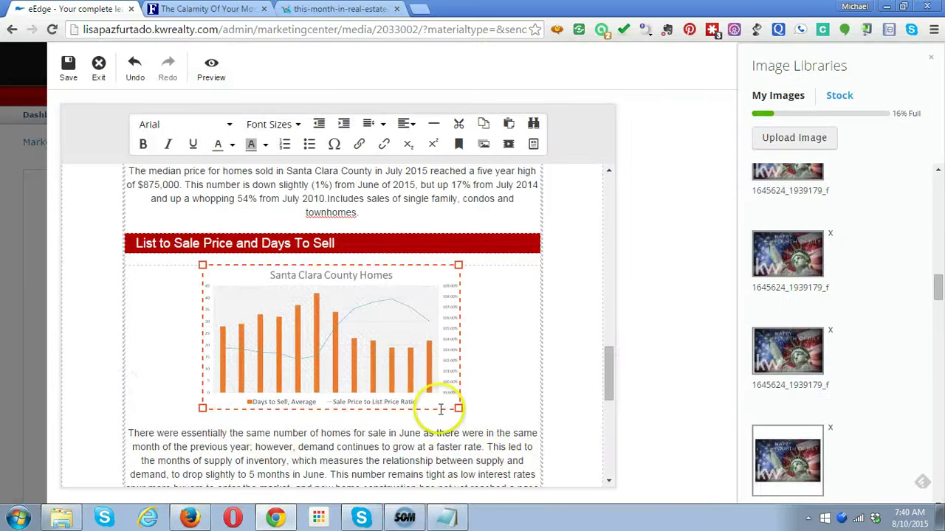
{"action": "left_click_drag", "start_coordinate": [458, 408], "coordinate": [532, 458]}
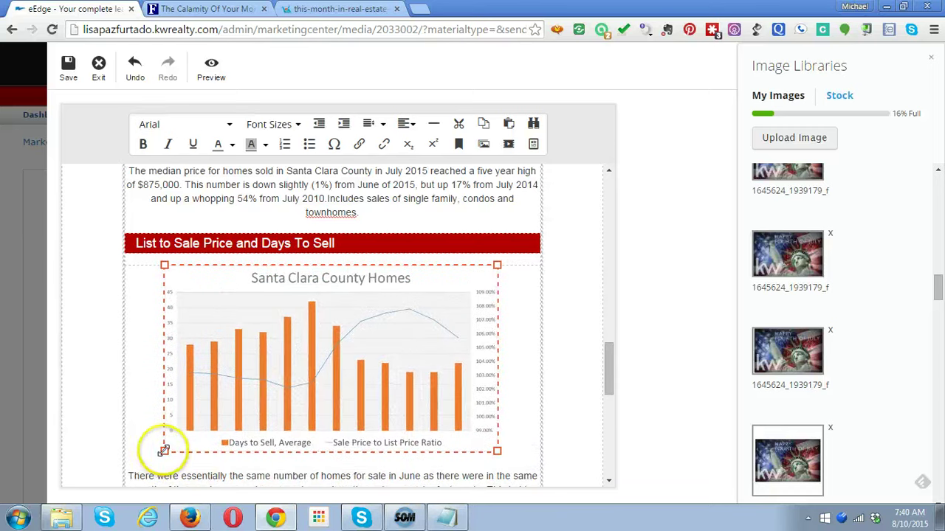
{"action": "left_click_drag", "start_coordinate": [164, 450], "coordinate": [123, 474]}
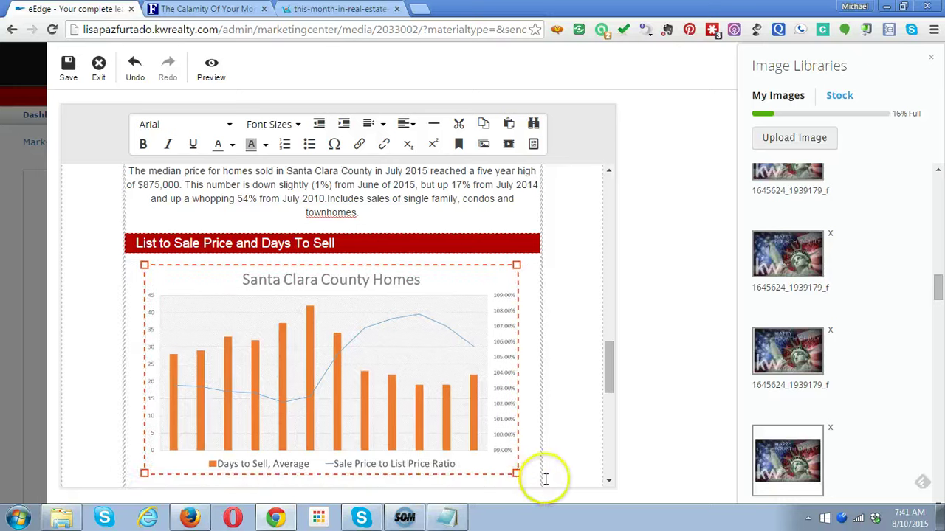
{"action": "left_click_drag", "start_coordinate": [521, 472], "coordinate": [534, 489]}
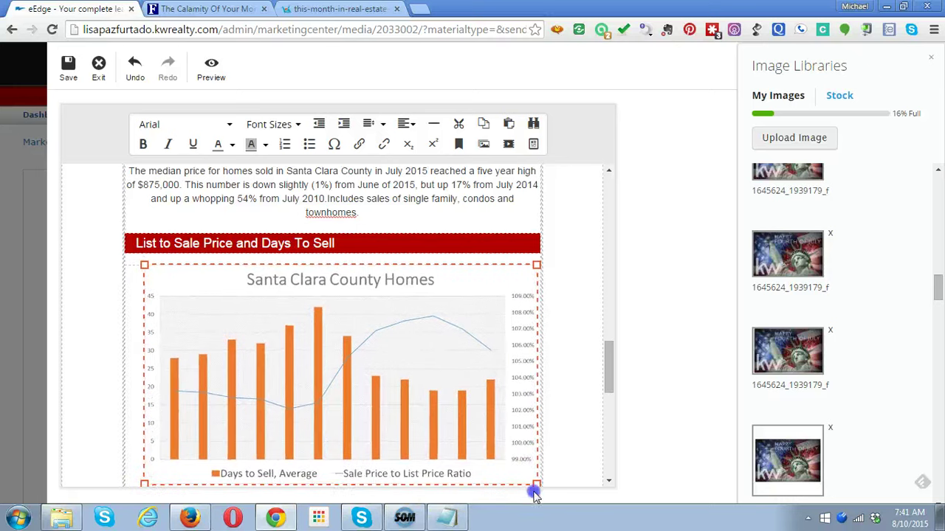
Replace the inventory paragraph below the days-to-sell chart with the sale price to list price ratio paragraph copied from the TMIRE text file in Notepad.
{"action": "left_click_drag", "start_coordinate": [613, 371], "coordinate": [620, 402]}
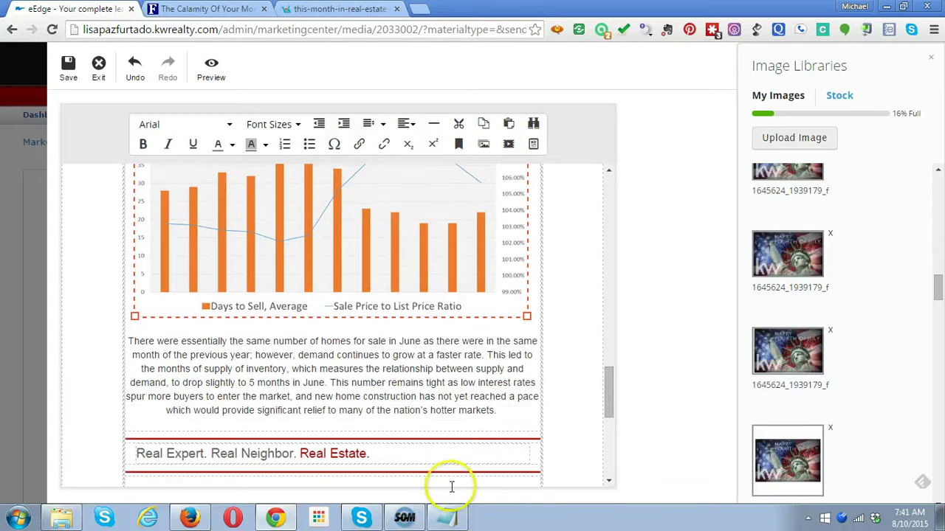
{"action": "left_click", "coordinate": [442, 516]}
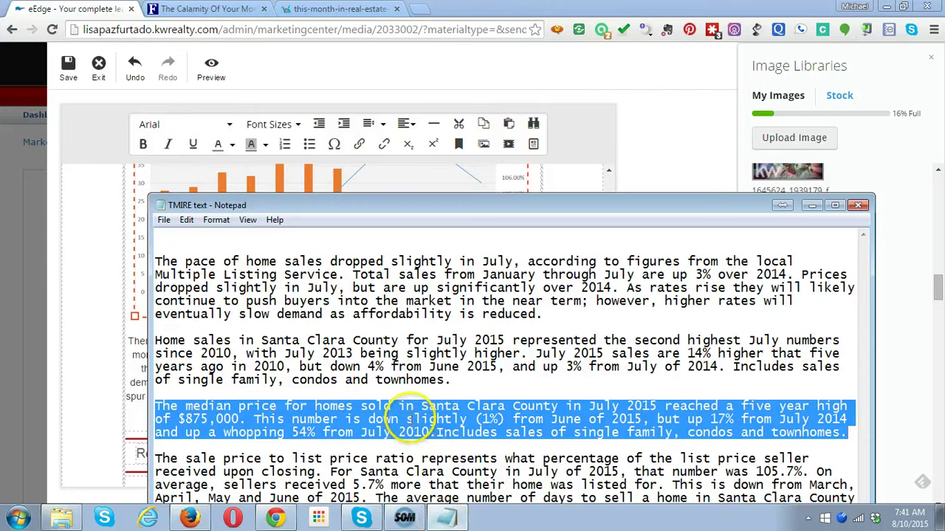
{"action": "left_click_drag", "start_coordinate": [549, 209], "coordinate": [541, 129]}
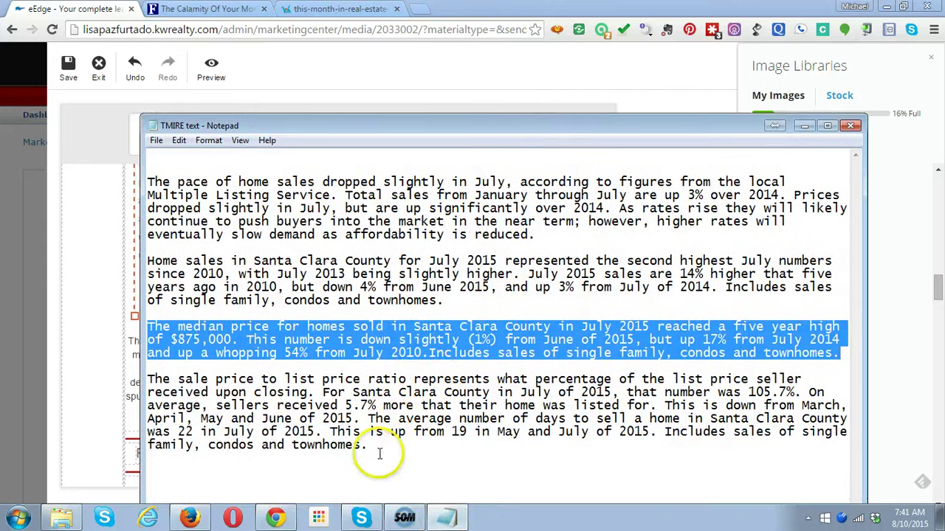
{"action": "left_click_drag", "start_coordinate": [358, 452], "coordinate": [136, 380]}
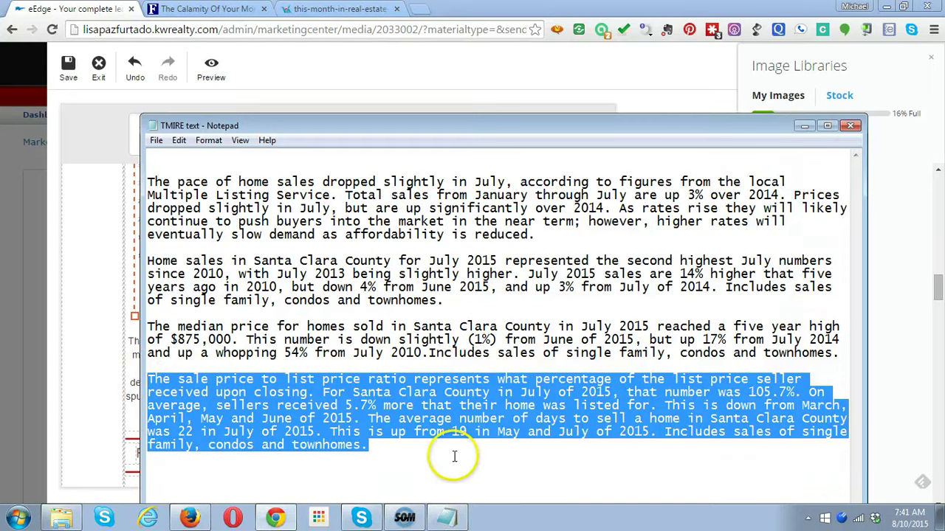
{"action": "left_click", "coordinate": [806, 129]}
{"action": "left_click_drag", "start_coordinate": [500, 413], "coordinate": [124, 340]}
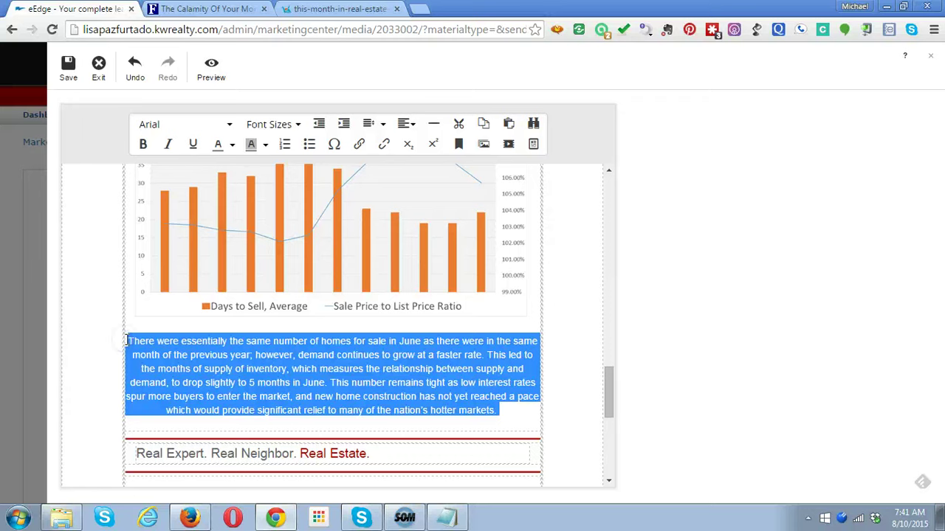
{"action": "key", "text": "ctrl+v"}
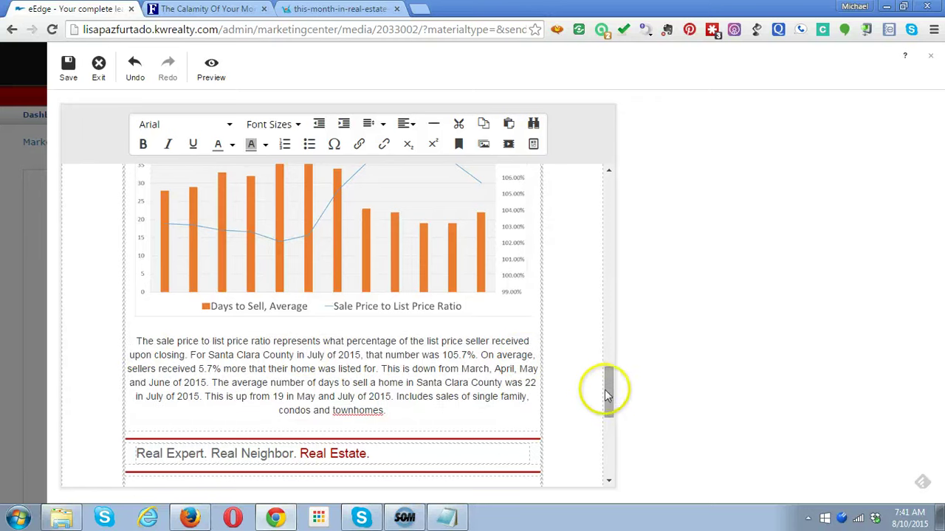
Save the newsletter design as "This Month in Real Estate eNewsletter - August 2015 SCC" and exit the editor.
{"action": "left_click", "coordinate": [713, 305]}
{"action": "left_click_drag", "start_coordinate": [606, 405], "coordinate": [583, 135]}
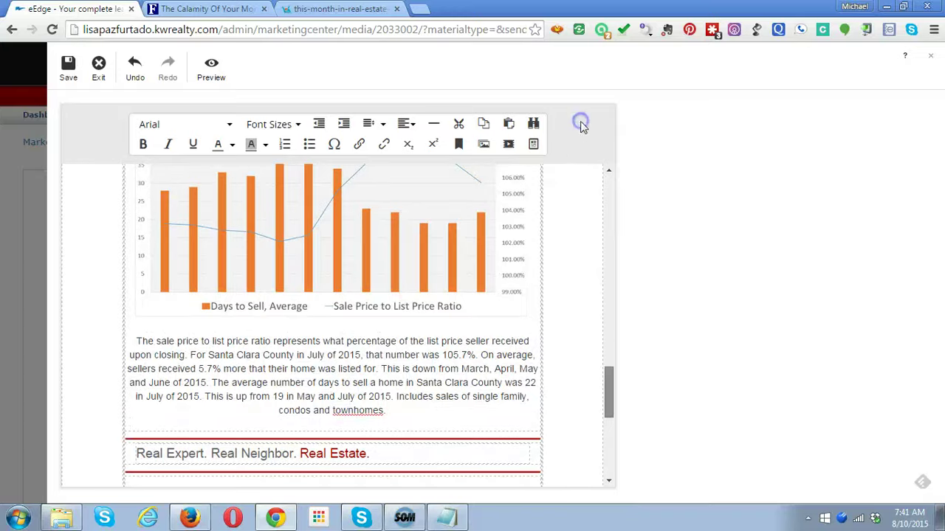
{"action": "left_click", "coordinate": [67, 74]}
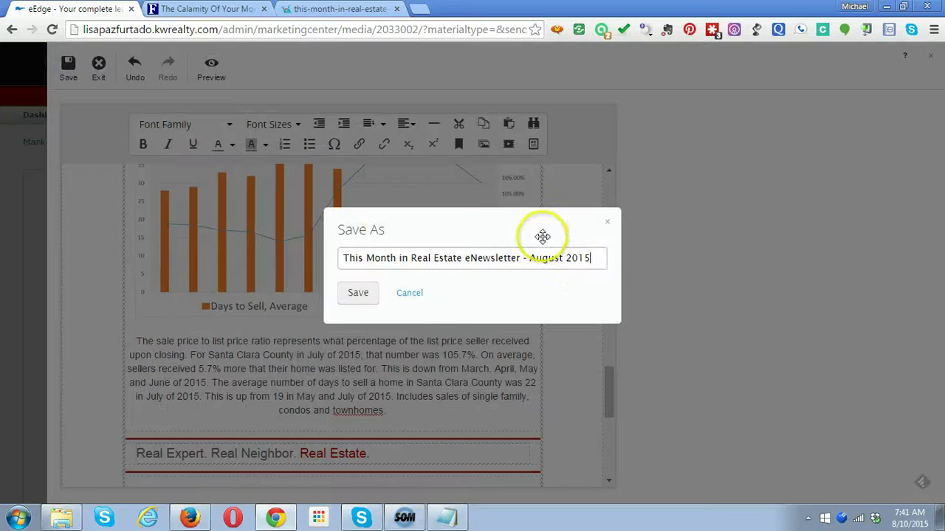
{"action": "type", "text": "SCC"}
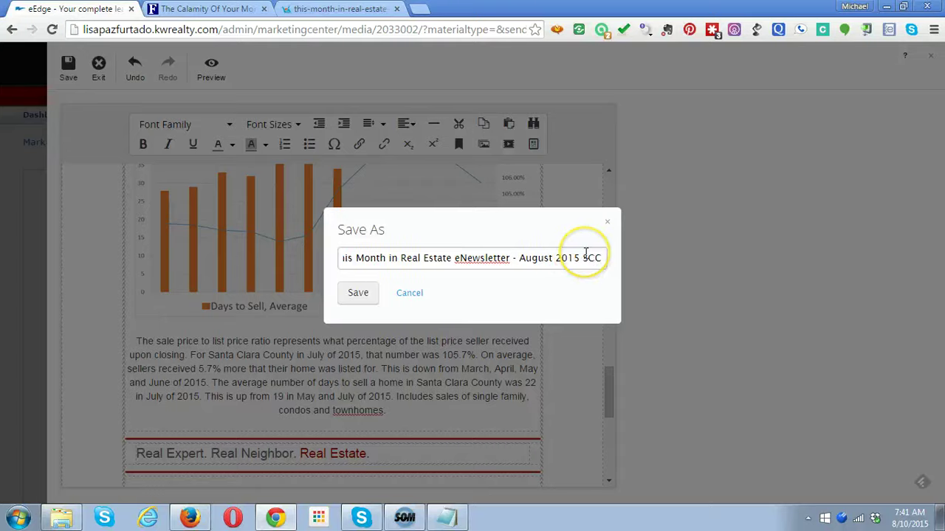
{"action": "left_click", "coordinate": [355, 299]}
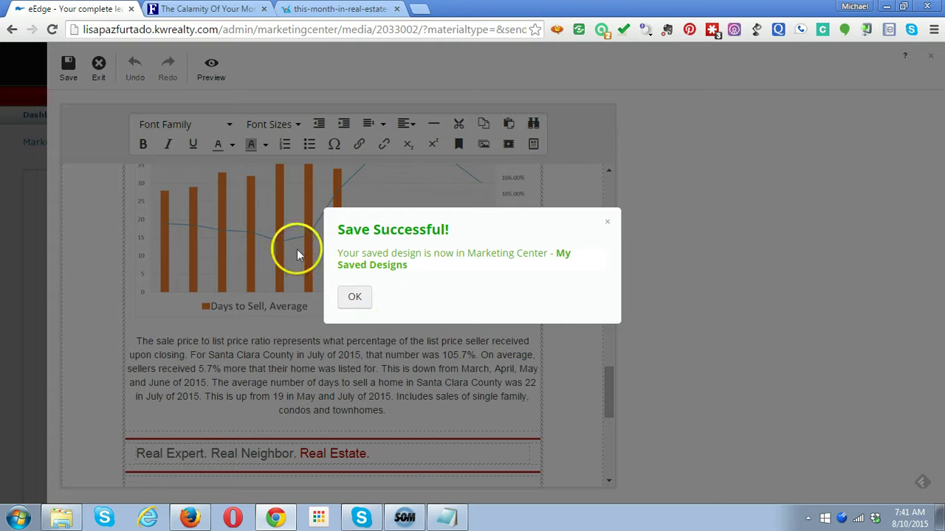
{"action": "left_click", "coordinate": [351, 298]}
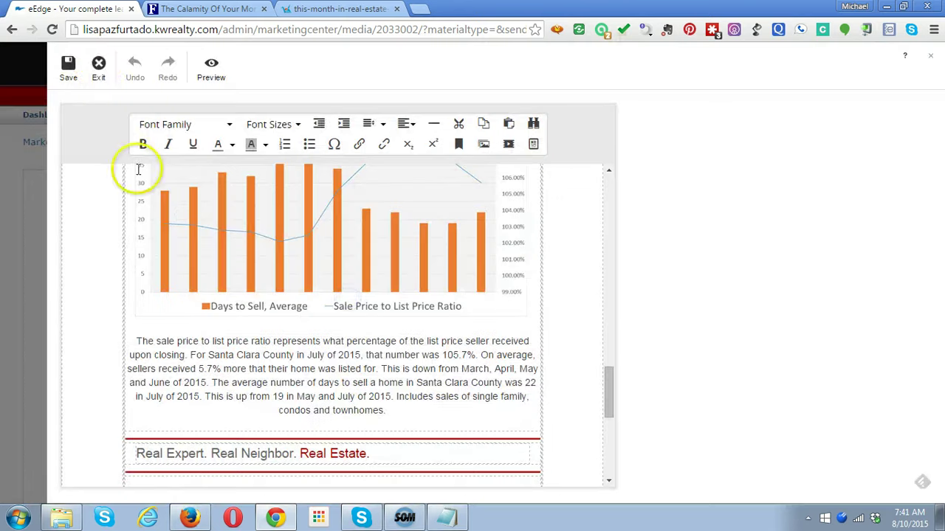
{"action": "left_click", "coordinate": [98, 68]}
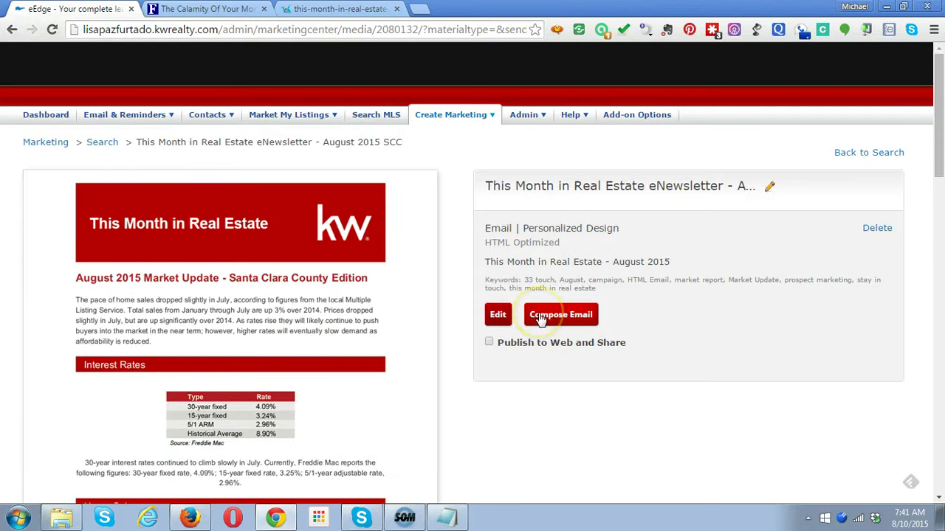
Review the saved newsletter's preview and start composing an email from this design.
{"action": "scroll", "coordinate": [390, 280], "scroll_direction": "down", "scroll_amount": 12}
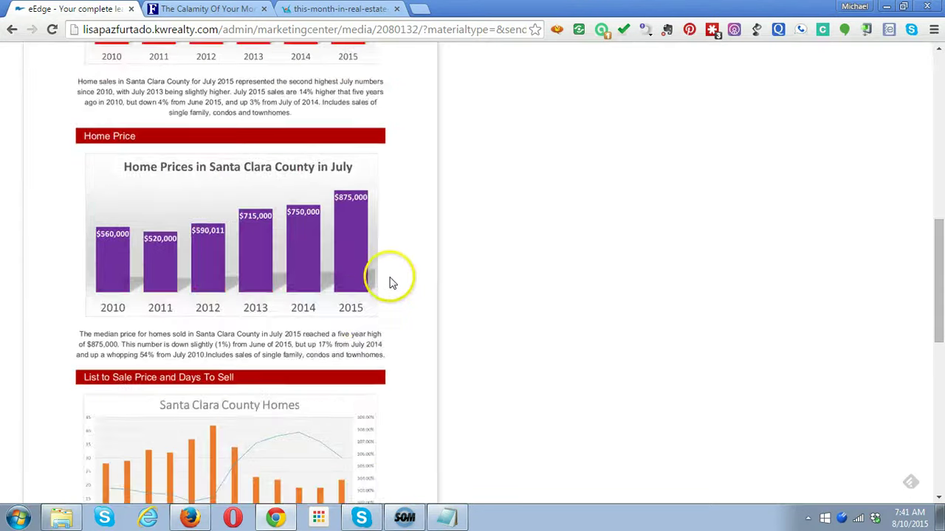
{"action": "scroll", "coordinate": [390, 283], "scroll_direction": "down", "scroll_amount": 1}
{"action": "scroll", "coordinate": [390, 283], "scroll_direction": "up", "scroll_amount": 13}
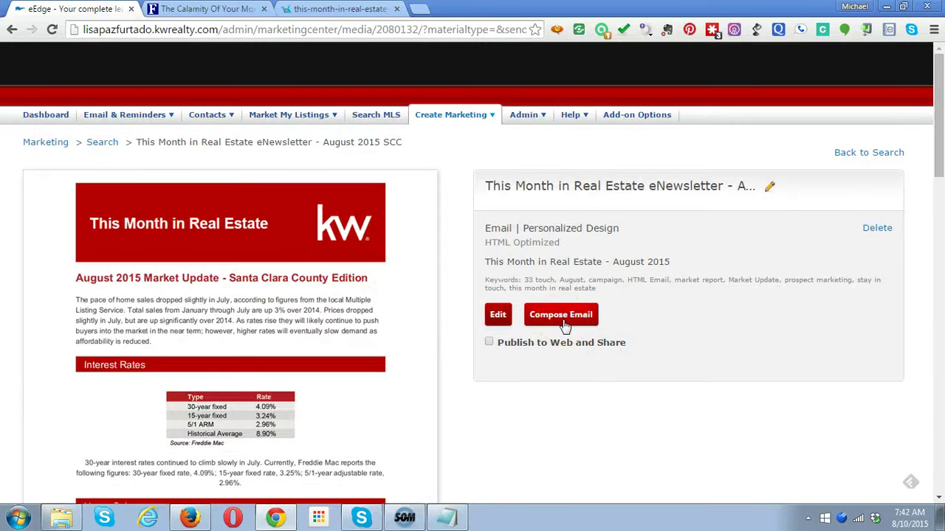
{"action": "left_click", "coordinate": [565, 323]}
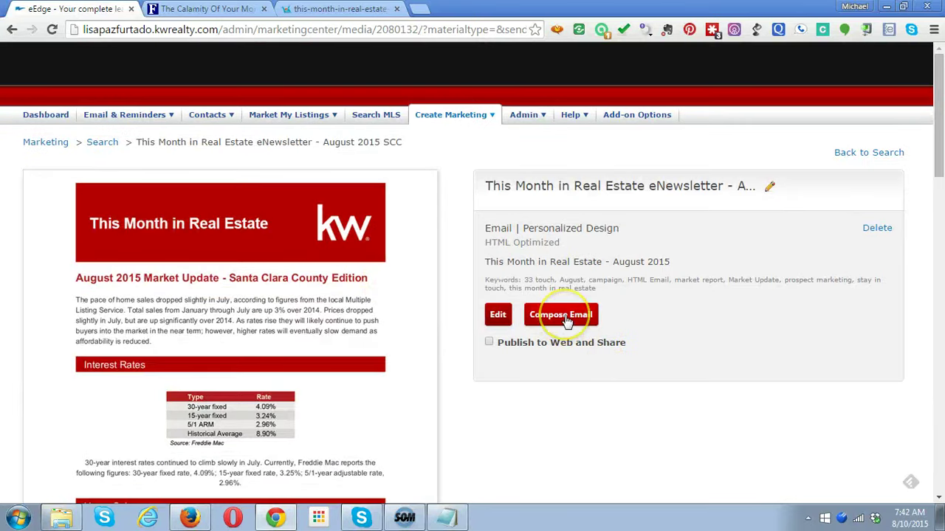